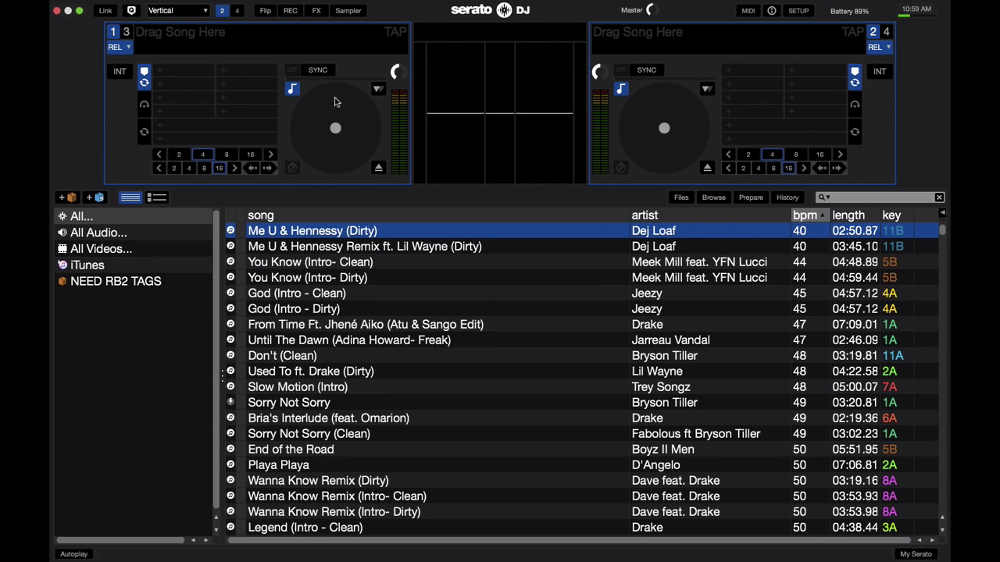
Step: Toggle to four decks and back, then browse the !PREPARE, !!!OPENING SET and !PARTY crates
left_click(238, 11)
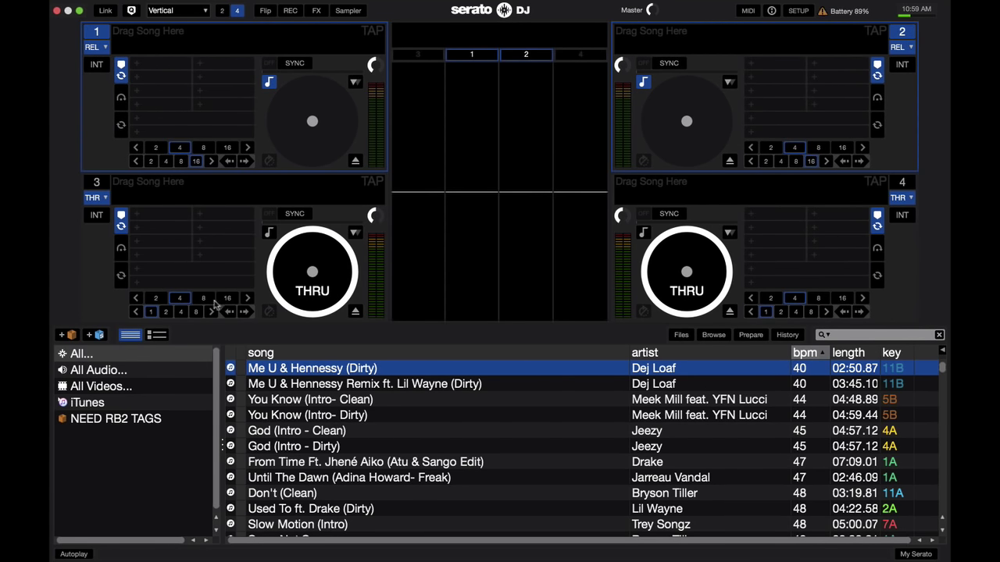
left_click(223, 10)
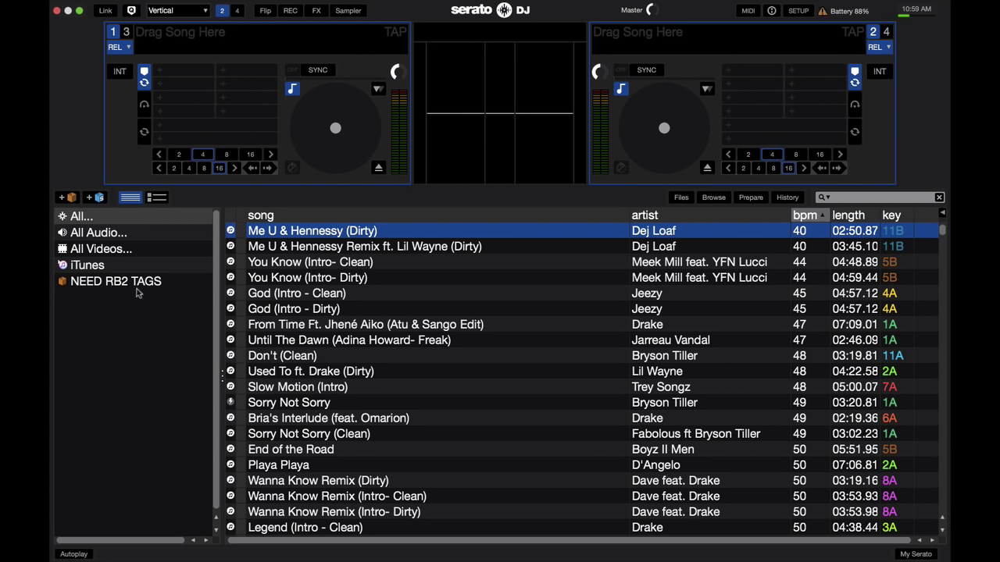
left_click(62, 266)
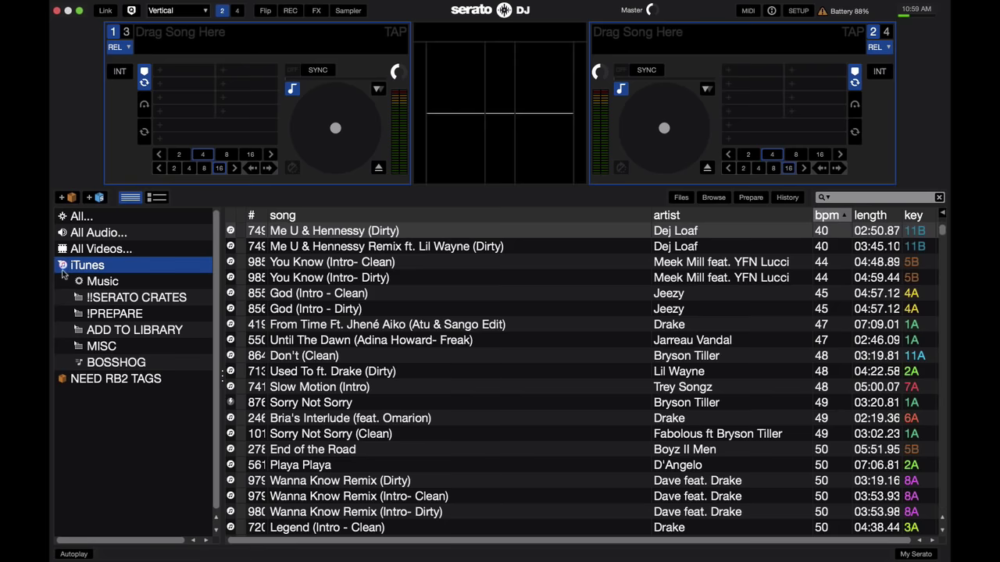
left_click(82, 314)
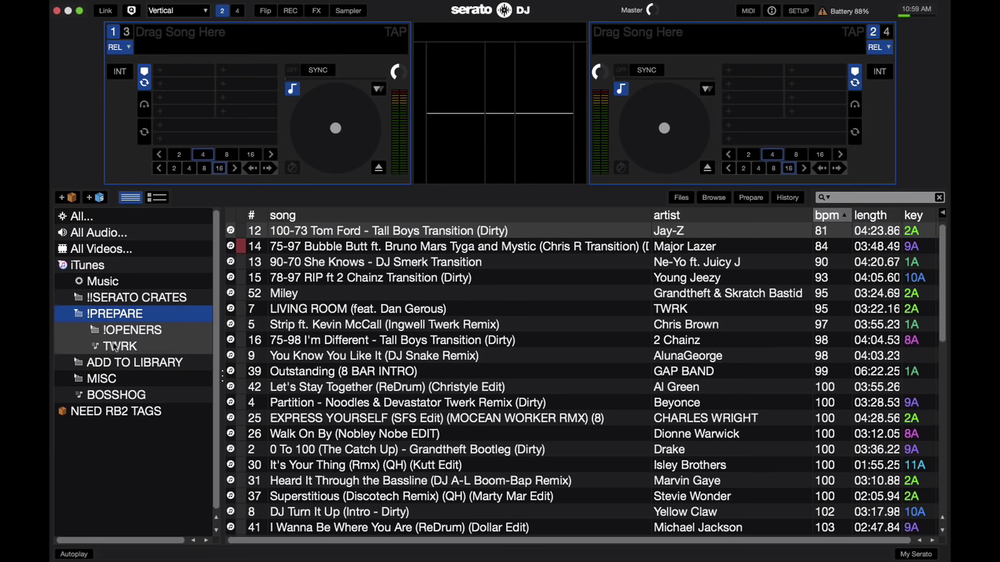
left_click(79, 315)
left_click(78, 297)
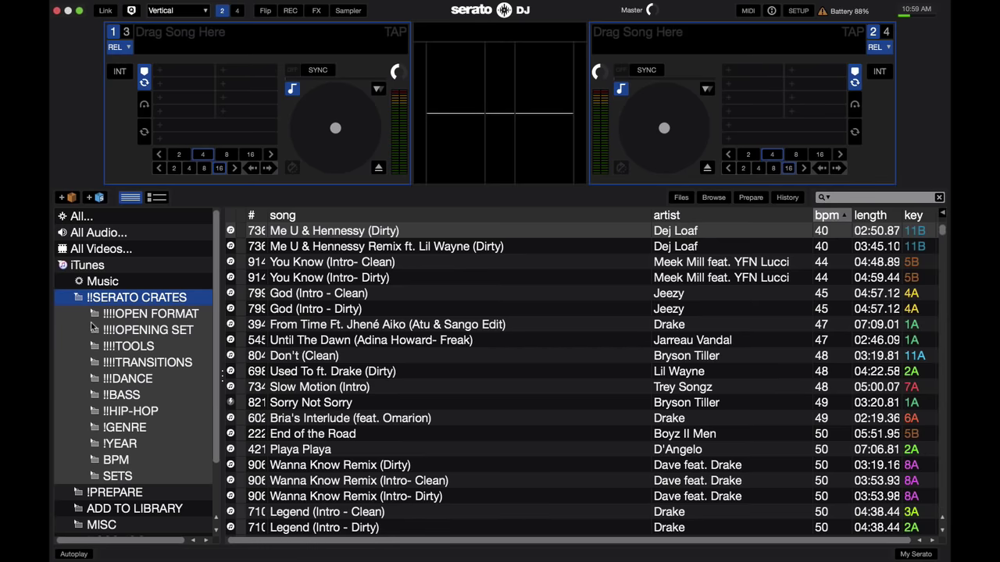
left_click(95, 329)
left_click(127, 346)
left_click(139, 362)
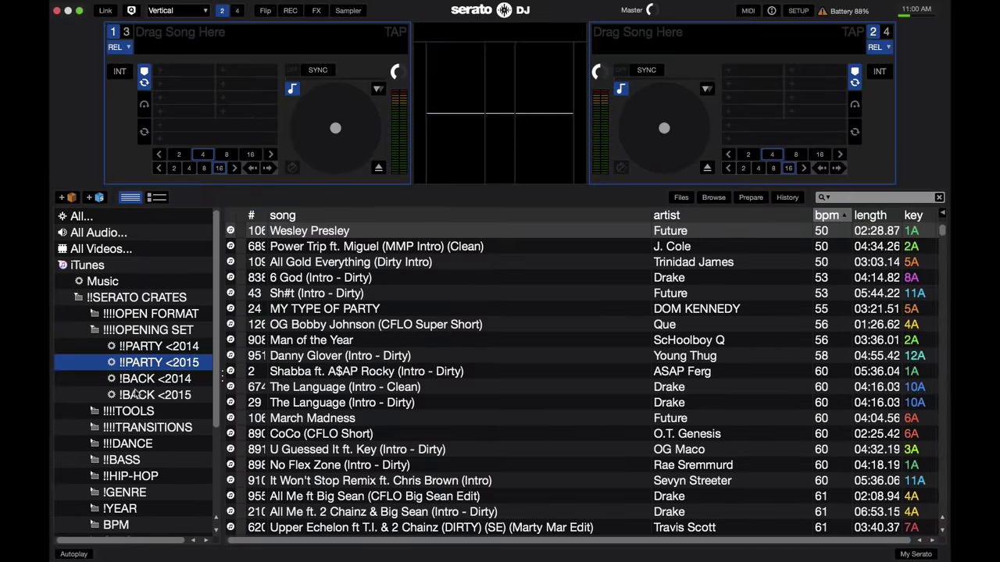
Step: Collapse the iTunes crate tree and show the whole song library
left_click(64, 265)
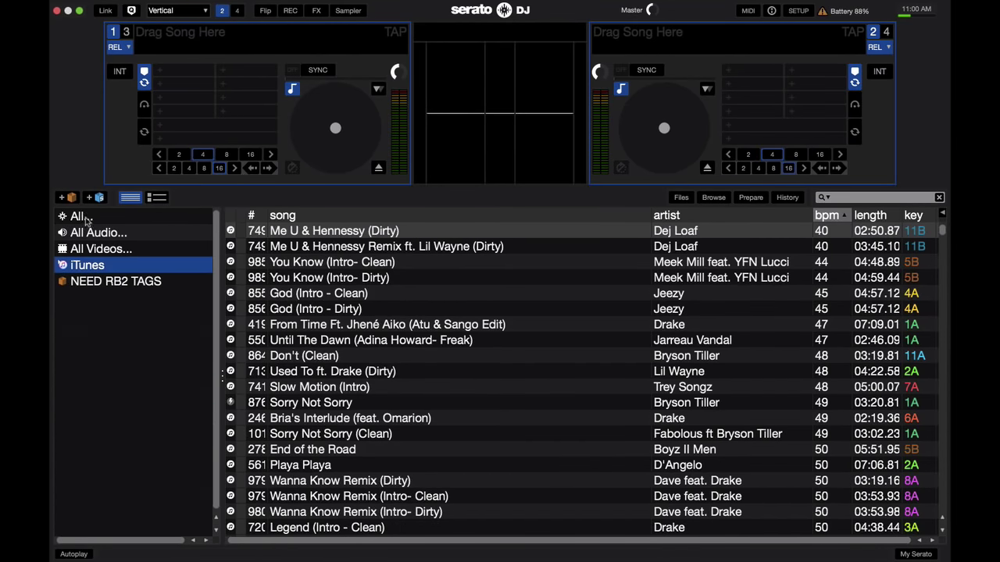
left_click(83, 217)
scroll(458, 307, "down", 5)
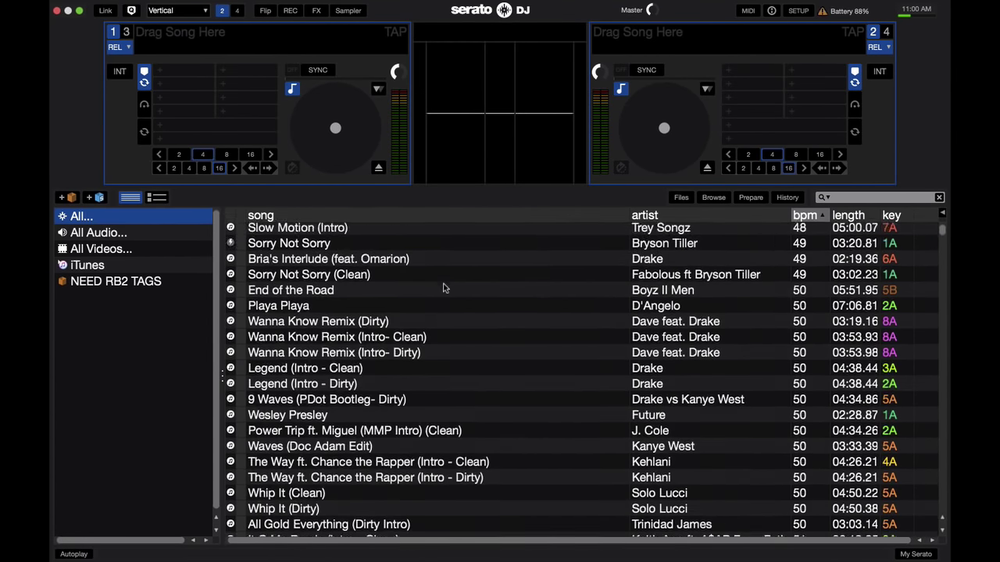
scroll(443, 289, "up", 5)
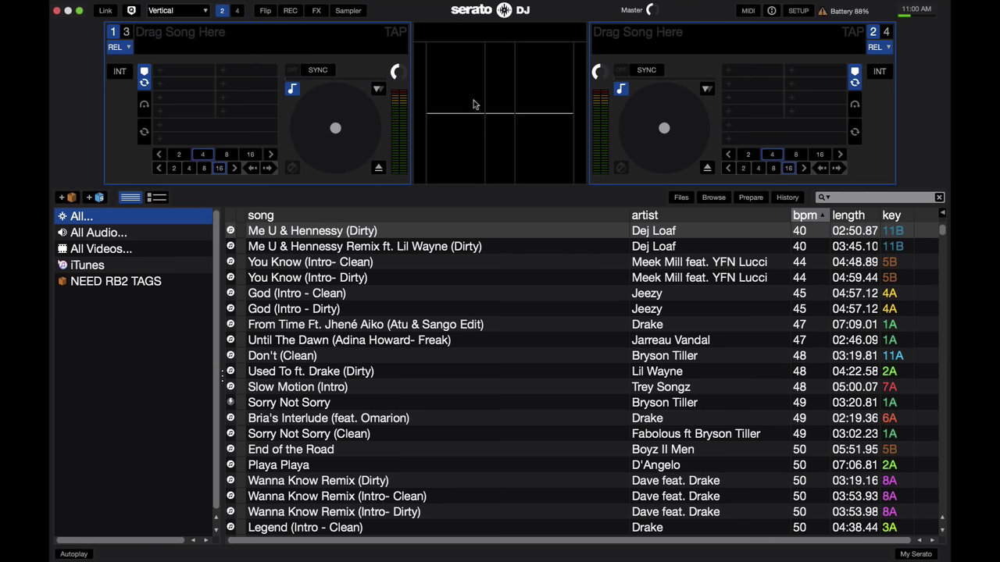
Step: Show the FX and sampler panels, then try the Files and Browse panels
left_click(320, 12)
left_click(349, 11)
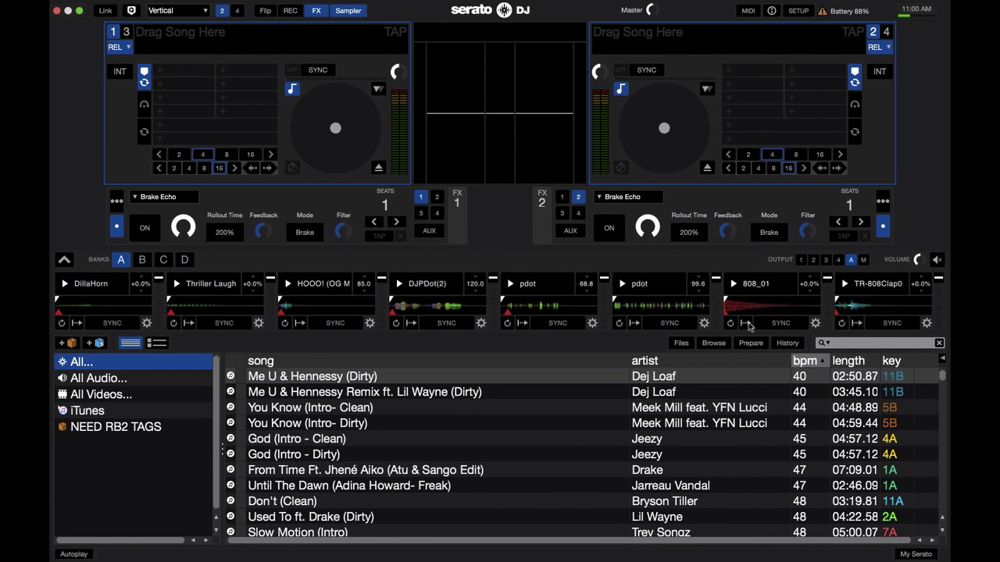
left_click(694, 344)
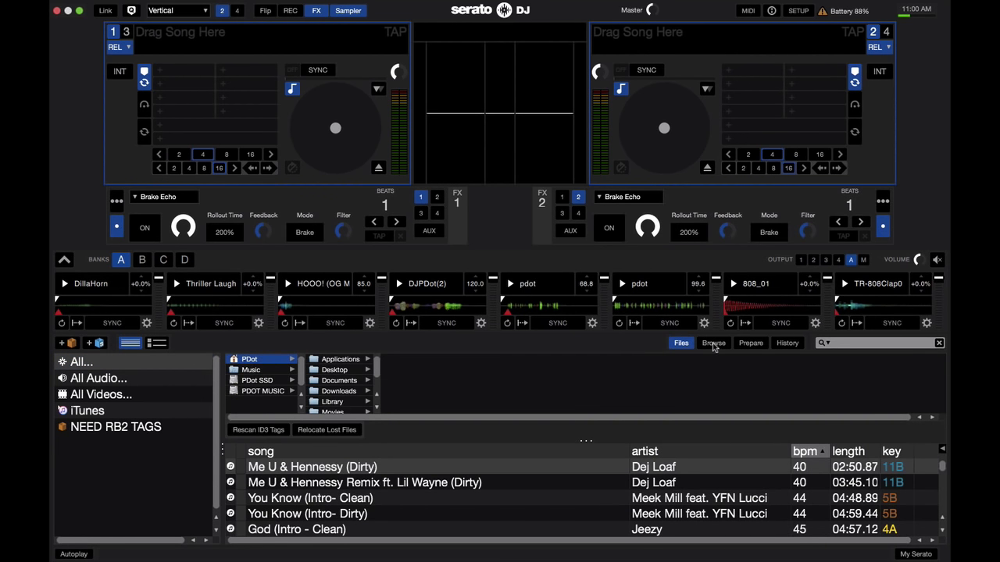
left_click(713, 344)
Step: Scroll through the genre, BPM, artist and album browser, then open the empty Prepare list
scroll(554, 398, "down", 1)
scroll(551, 398, "up", 1)
scroll(363, 416, "down", 3)
scroll(363, 415, "up", 3)
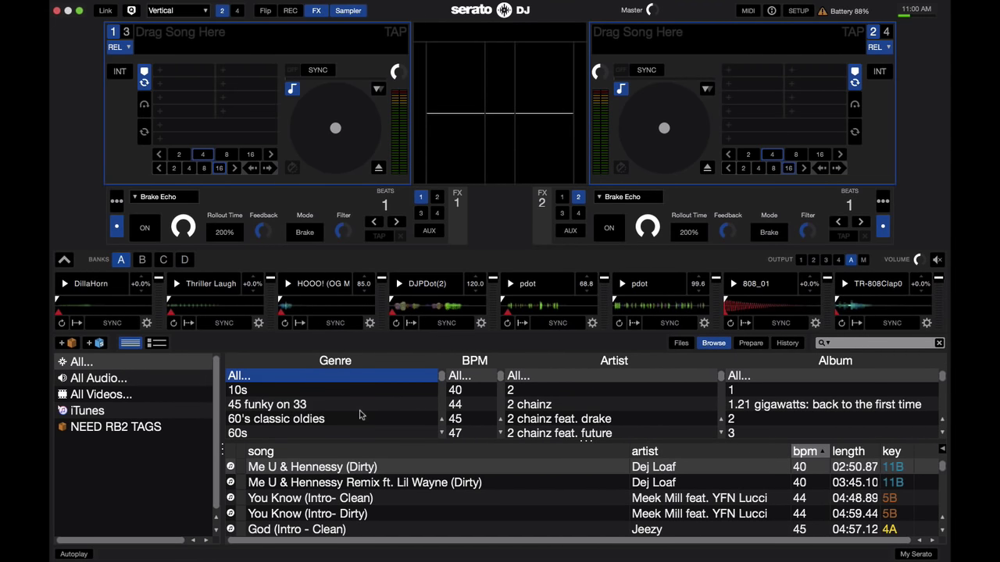
scroll(547, 412, "down", 1)
scroll(545, 412, "up", 1)
left_click(752, 344)
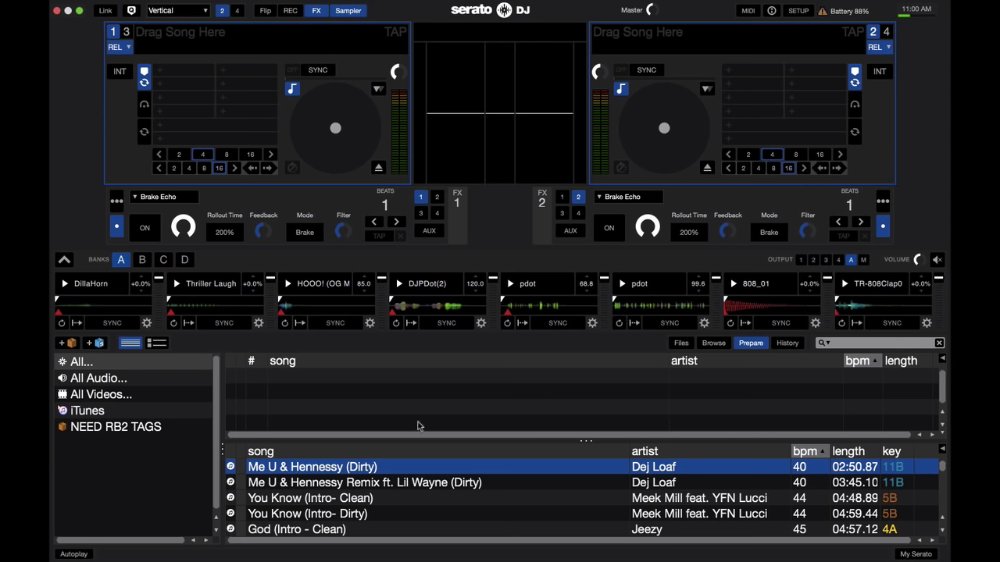
Step: Add Me U & Hennessy (Dirty) to Prepare, remove it again, then show the play history
left_click_drag(362, 471, 381, 405)
scroll(414, 486, "down", 10)
scroll(414, 486, "up", 3)
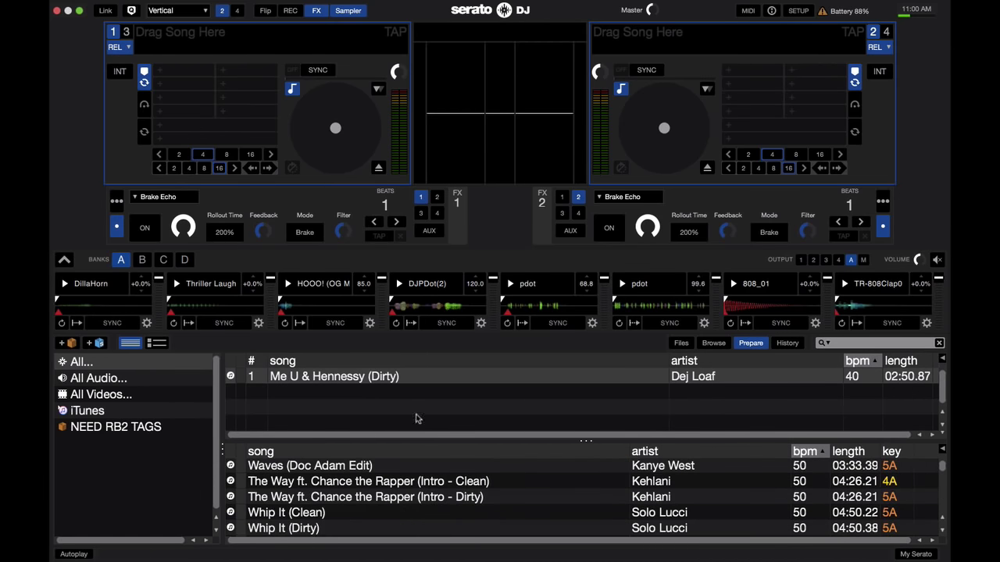
key("BackSpace")
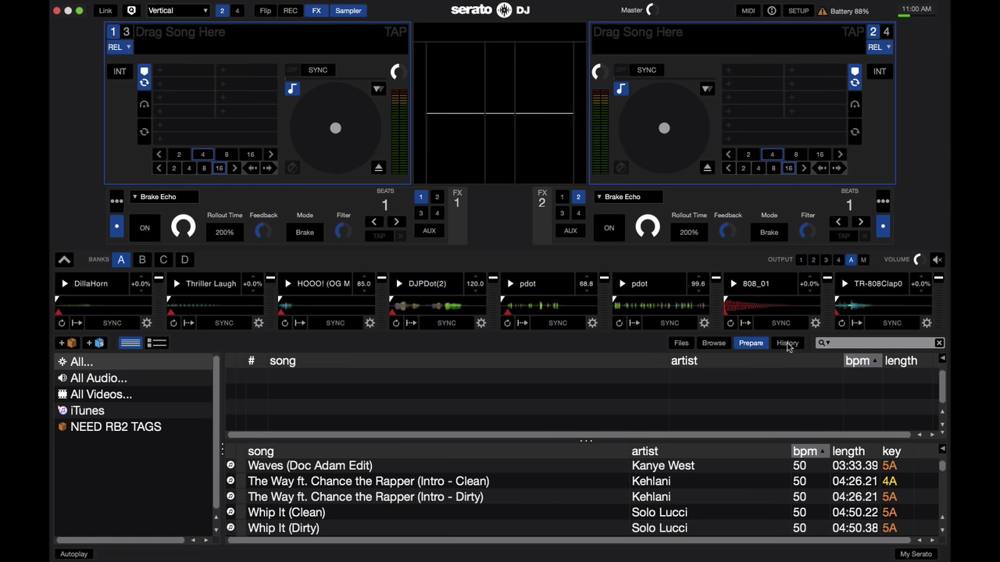
left_click(788, 345)
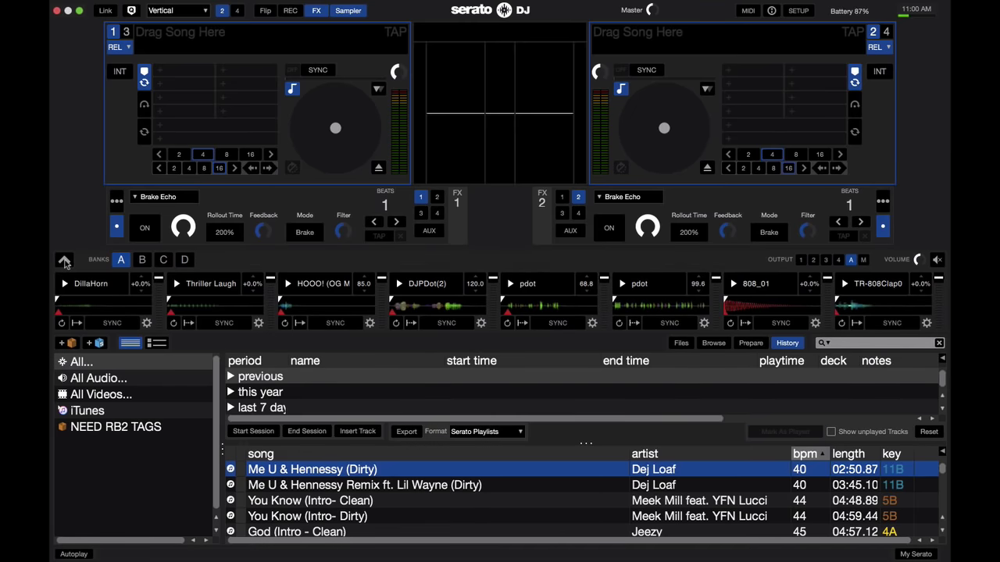
Step: Collapse the sampler to one row, then hide the FX and sampler panels
left_click(64, 259)
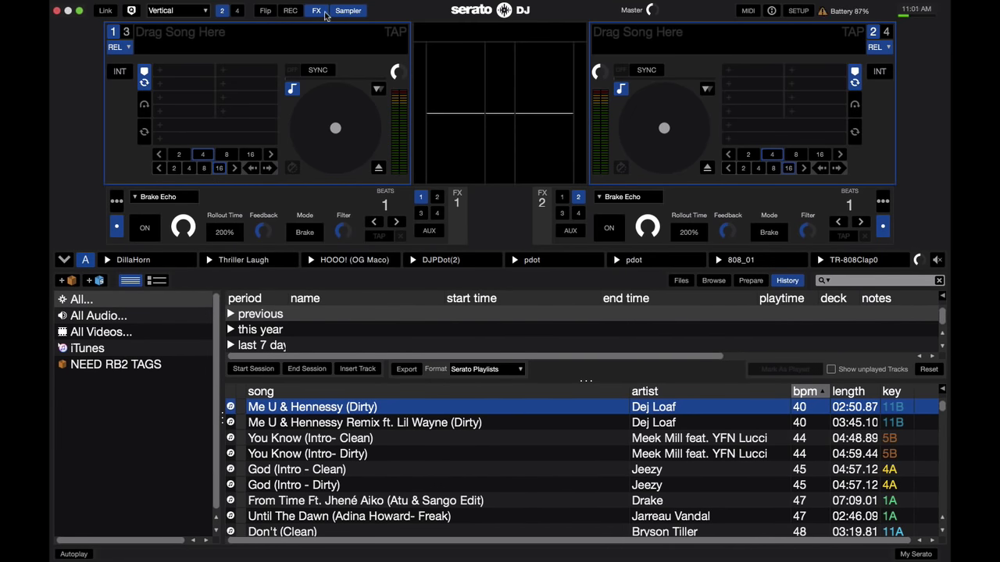
left_click(319, 12)
left_click(356, 11)
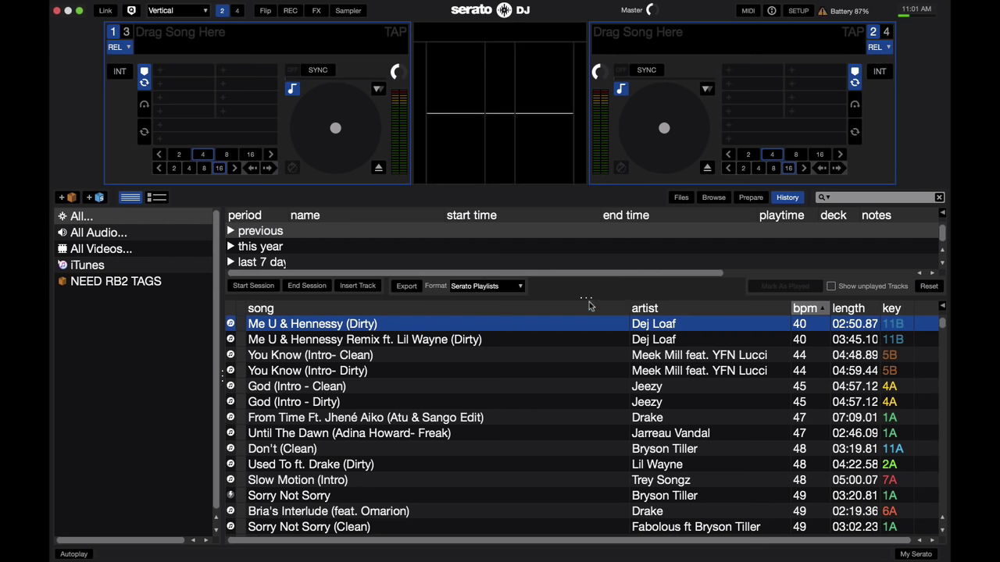
Step: Enlarge the history pane and list the tracks from the 12/2/16 session in last 7 days
left_click_drag(588, 299, 585, 407)
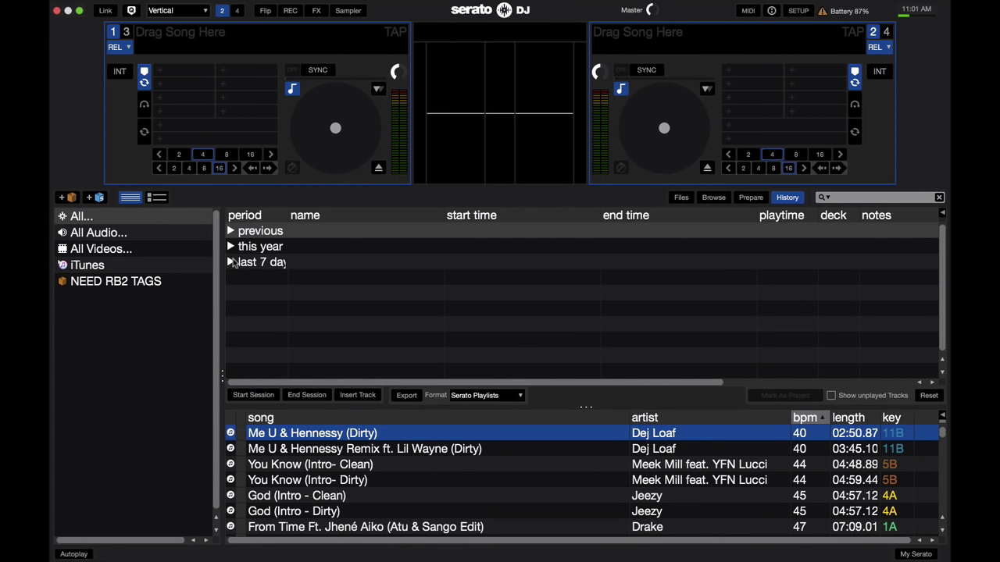
left_click(231, 263)
left_click(301, 294)
left_click(293, 293)
scroll(451, 324, "down", 3)
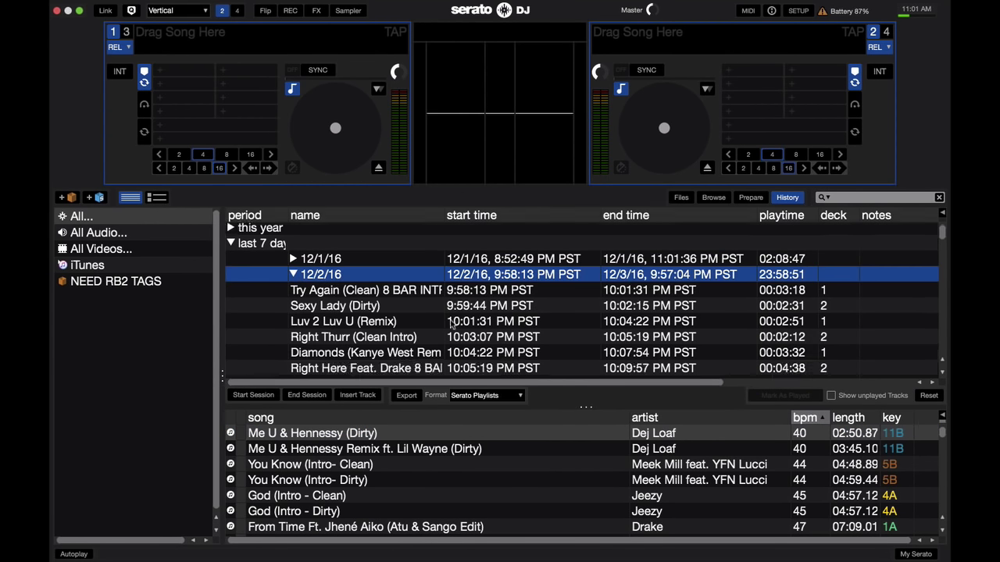
scroll(451, 324, "down", 12)
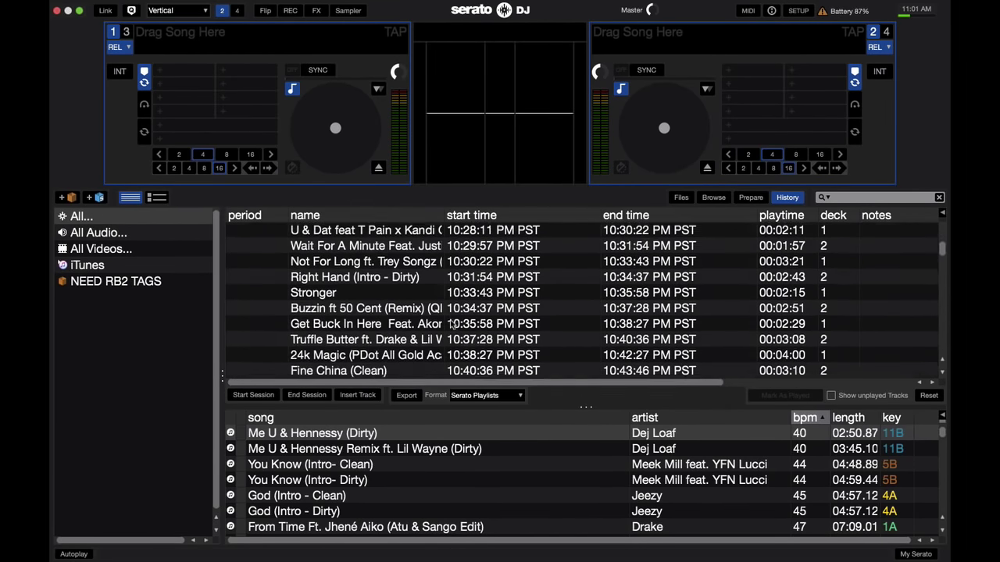
scroll(451, 324, "down", 3)
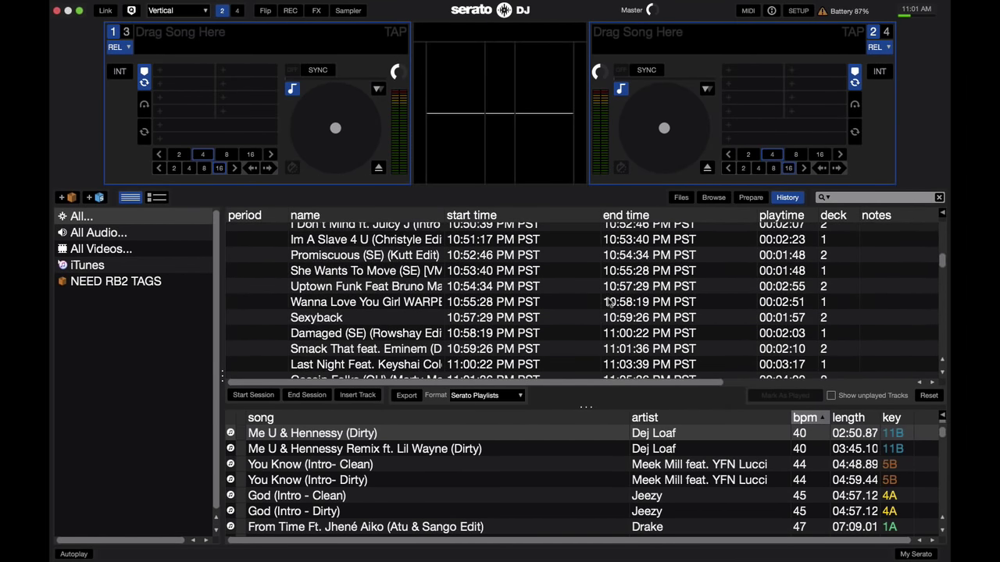
scroll(469, 322, "down", 1)
scroll(469, 322, "down", 4)
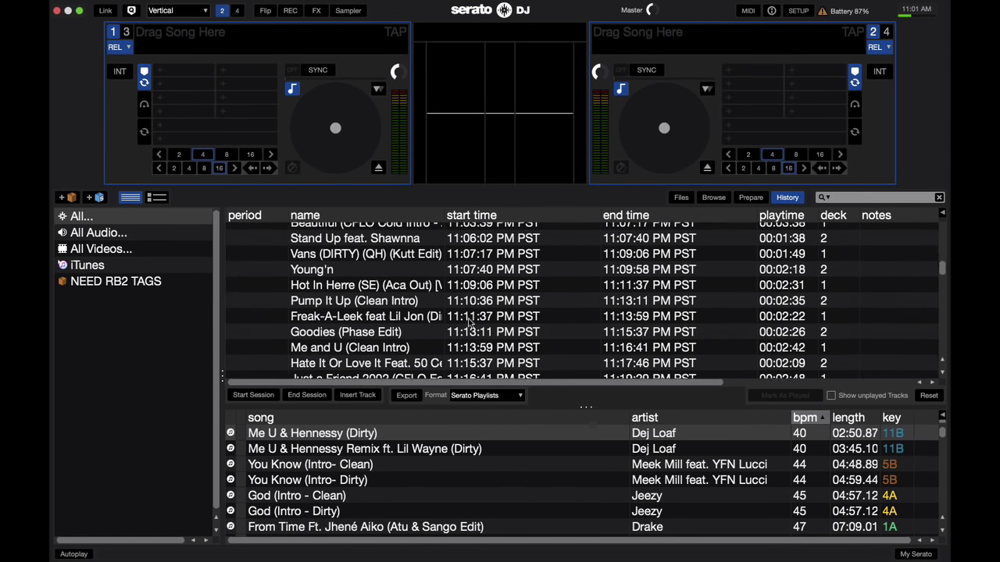
scroll(620, 327, "up", 10)
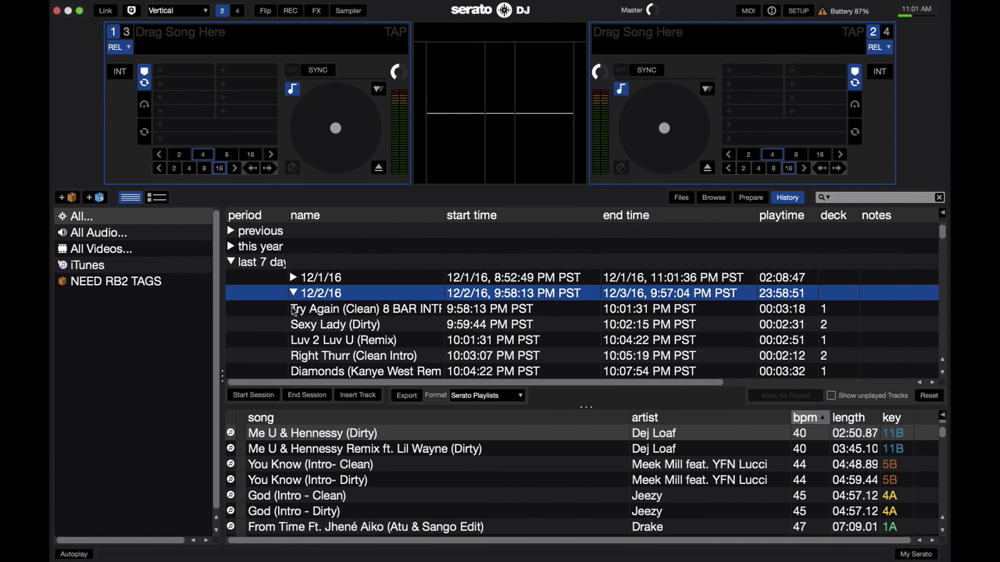
Step: Collapse last 7 days, shrink the history pane and close the play history
left_click(232, 261)
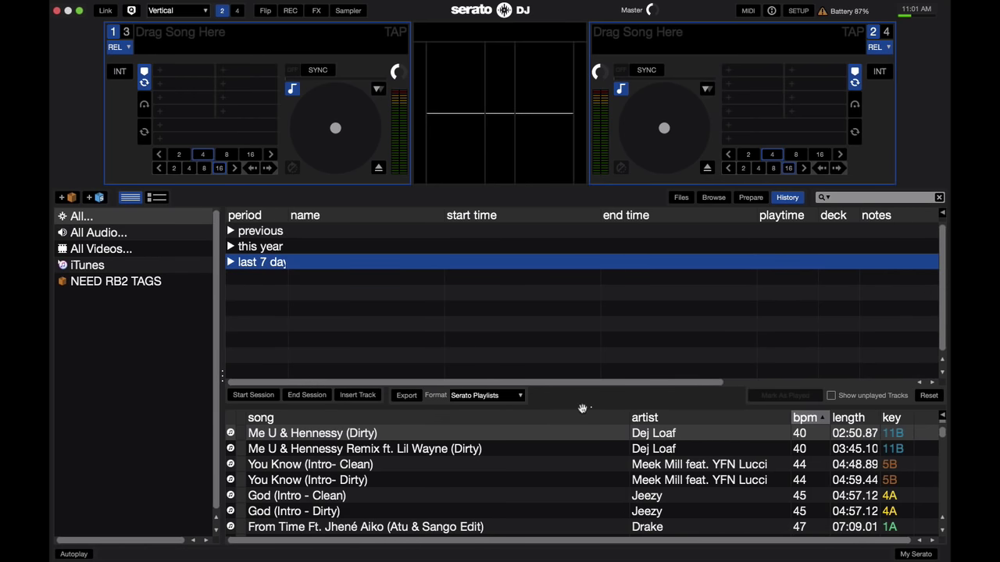
left_click_drag(581, 408, 570, 211)
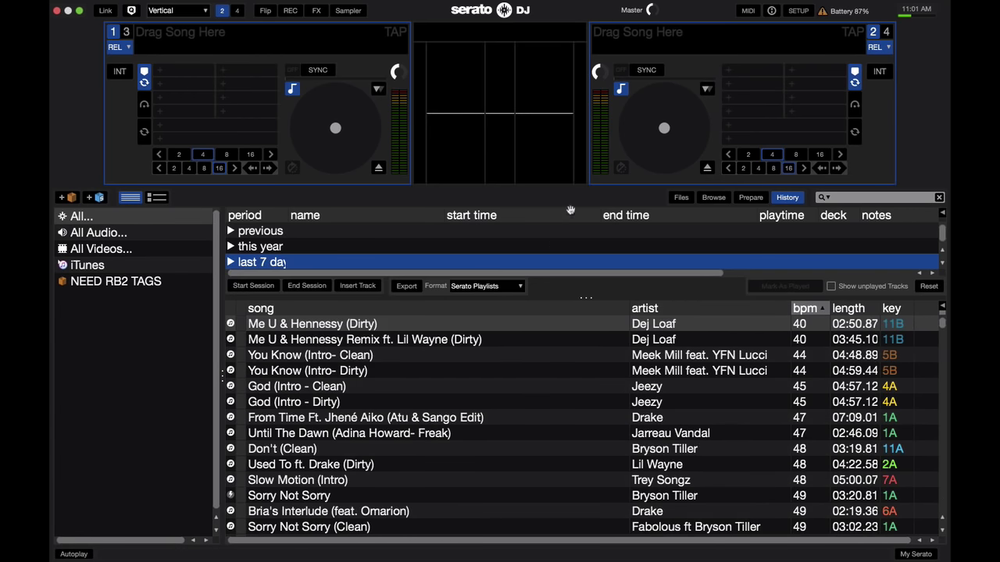
left_click(786, 201)
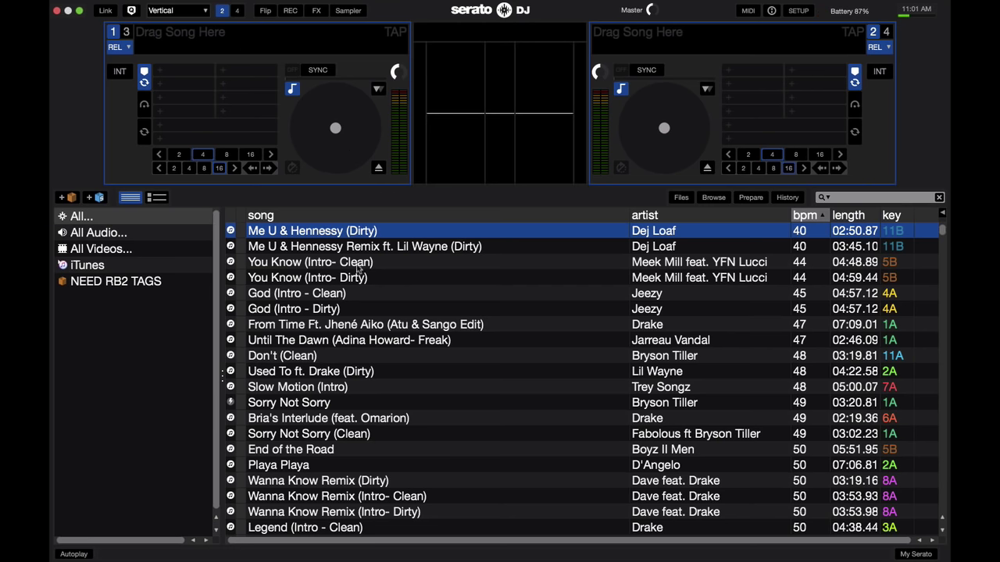
Step: Load Slow Motion (Intro) from the library onto deck 1
left_click(335, 406)
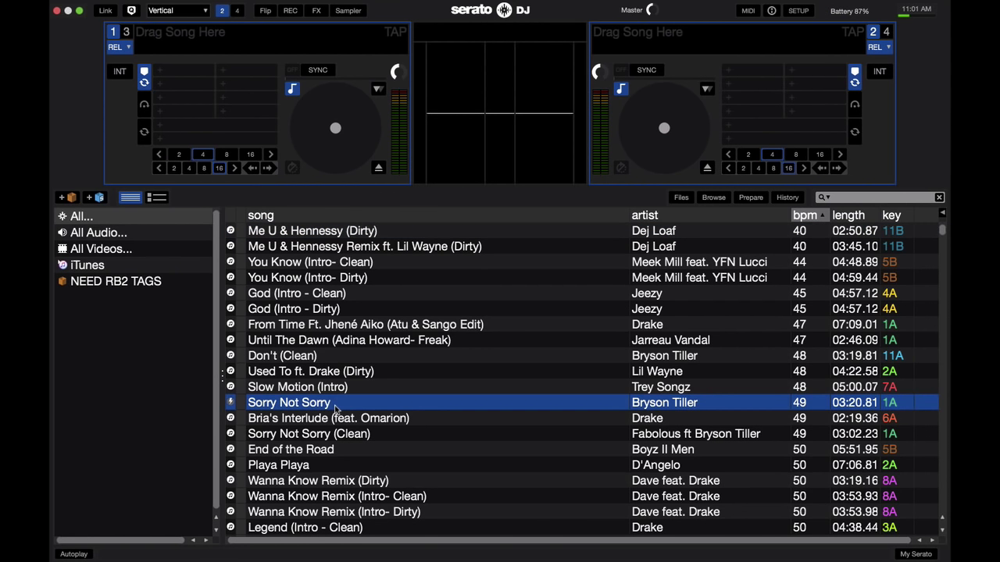
key("Up")
key("shift+Left")
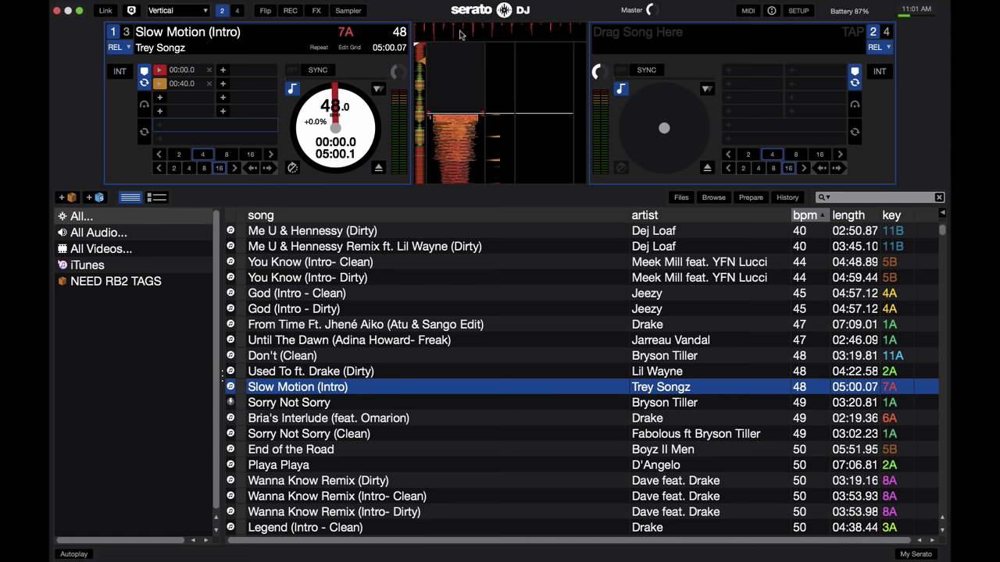
Step: Load Used To ft. Drake (Dirty) onto deck 2, then eject it
key("Up")
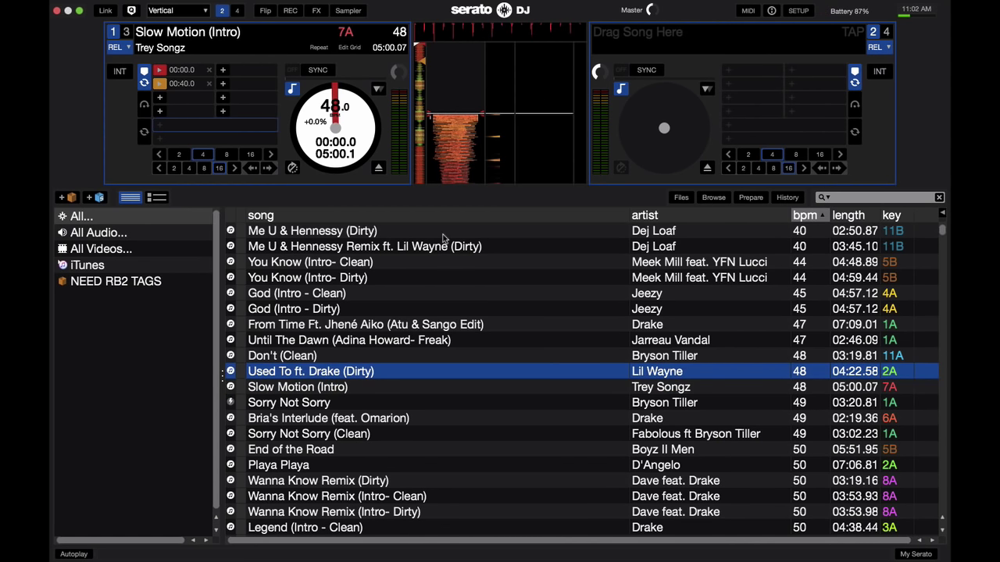
key("shift+Right")
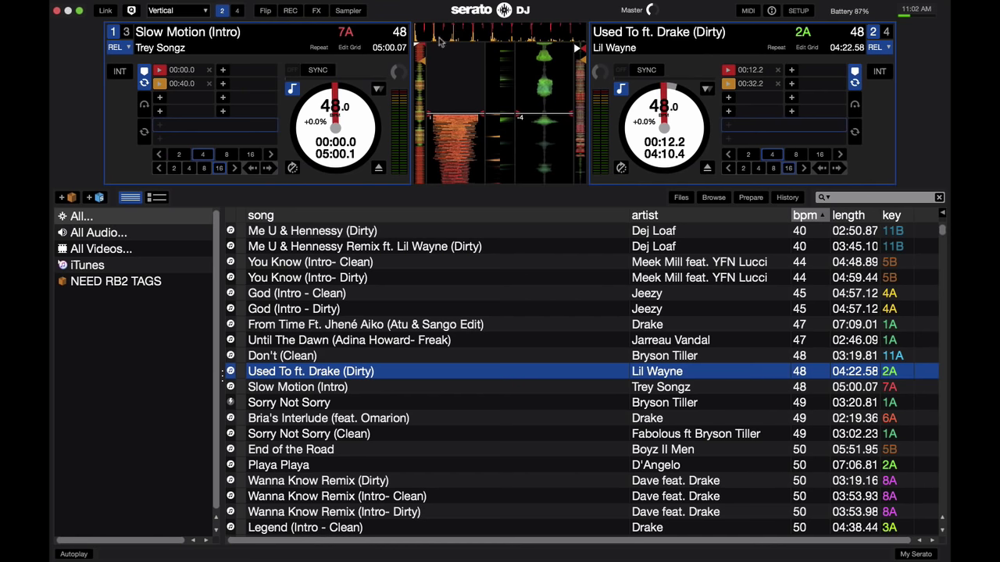
left_click(707, 169)
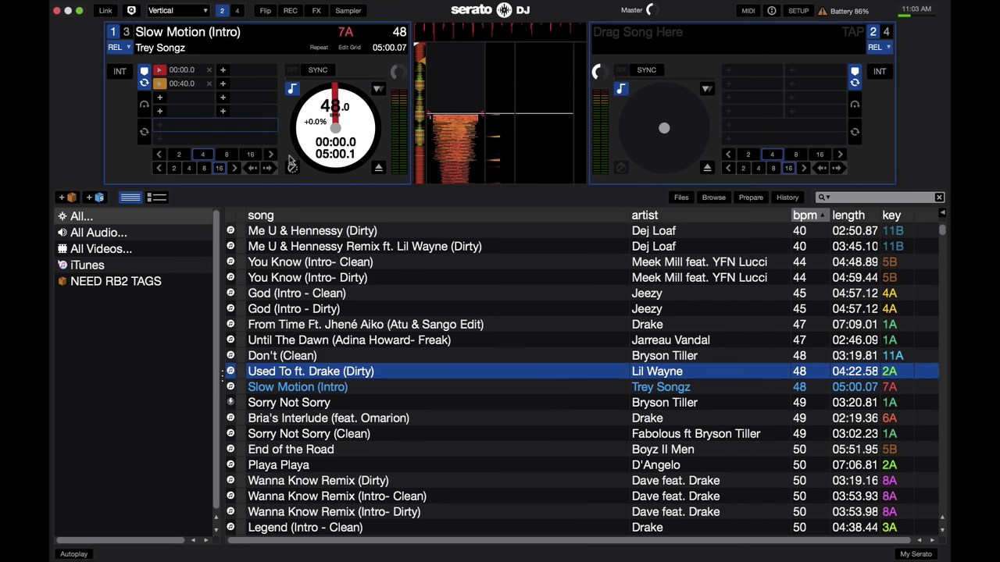
Step: Open deck 1's REL dropdown showing the ABS, REL and THR modes
left_click(124, 48)
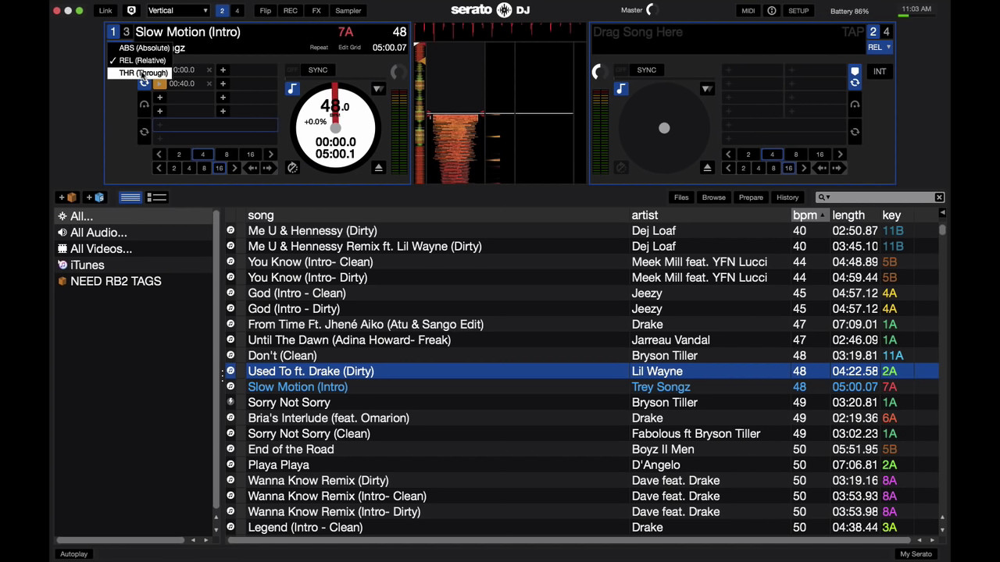
Step: Dismiss the mode choices and switch deck 1 to INT mode
left_click(107, 119)
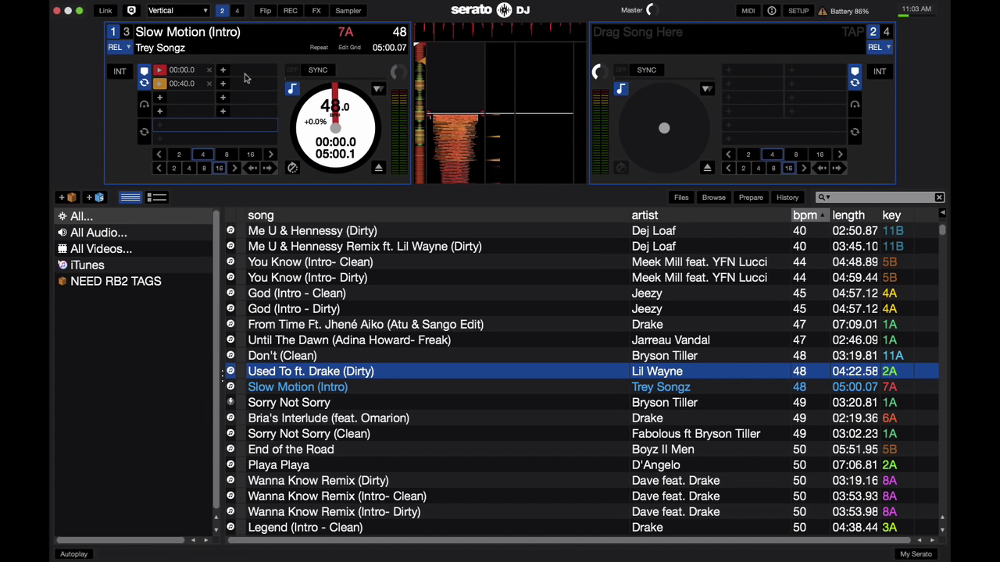
left_click(118, 75)
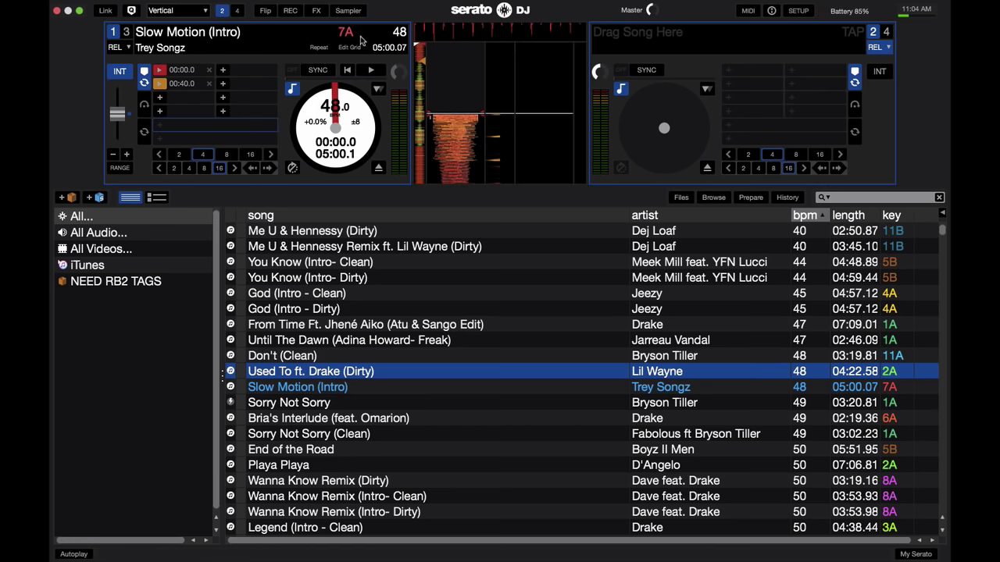
Step: Set deck 1 back to REL, then show four decks and return to two
left_click(126, 73)
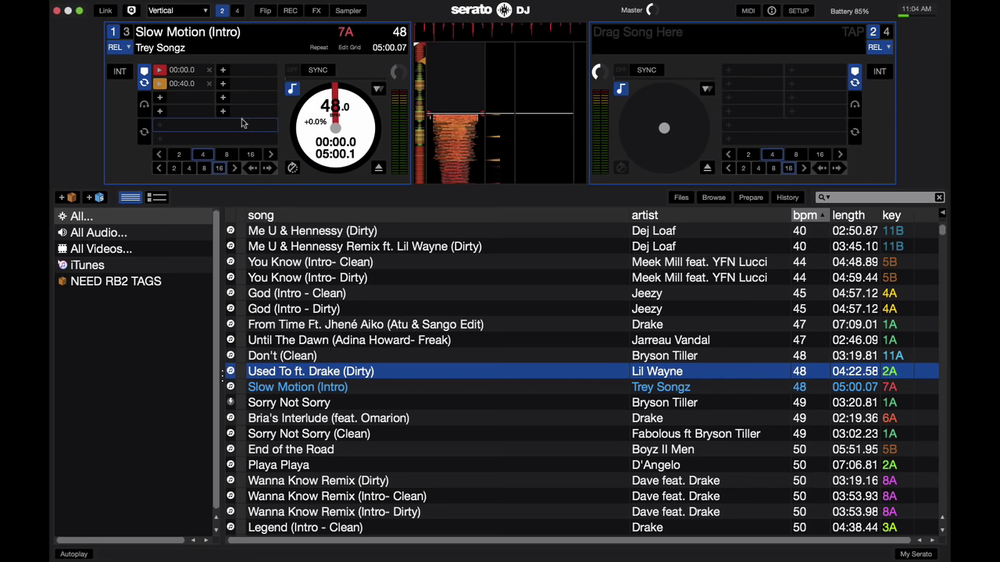
left_click(237, 11)
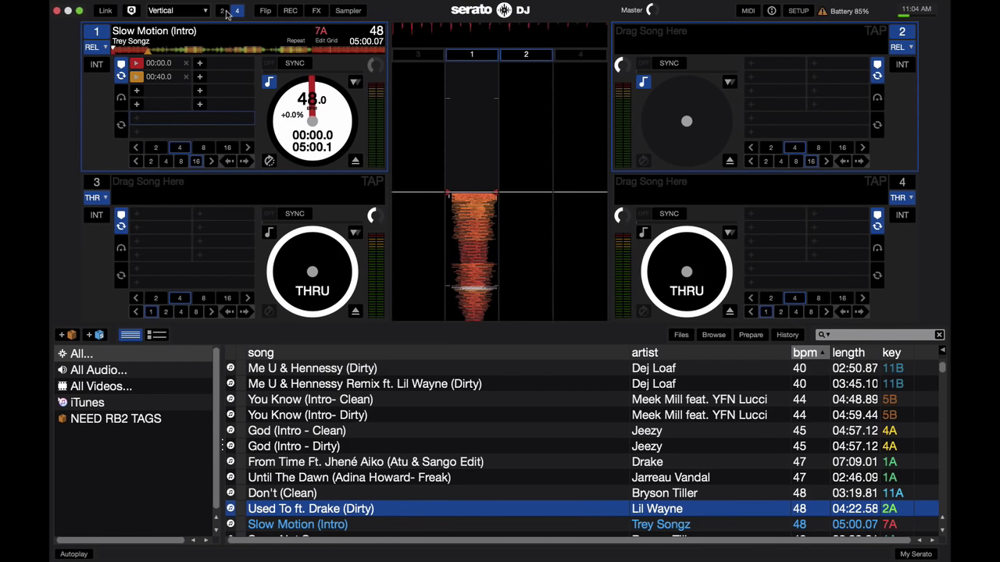
left_click(224, 10)
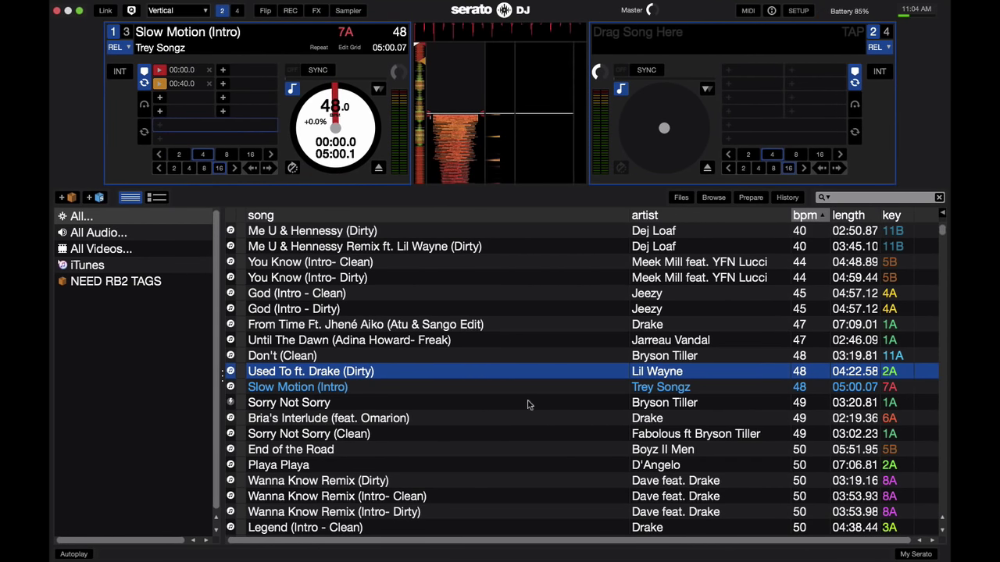
Step: Try the Horizontal layout, then switch to the Extended layout
left_click(186, 11)
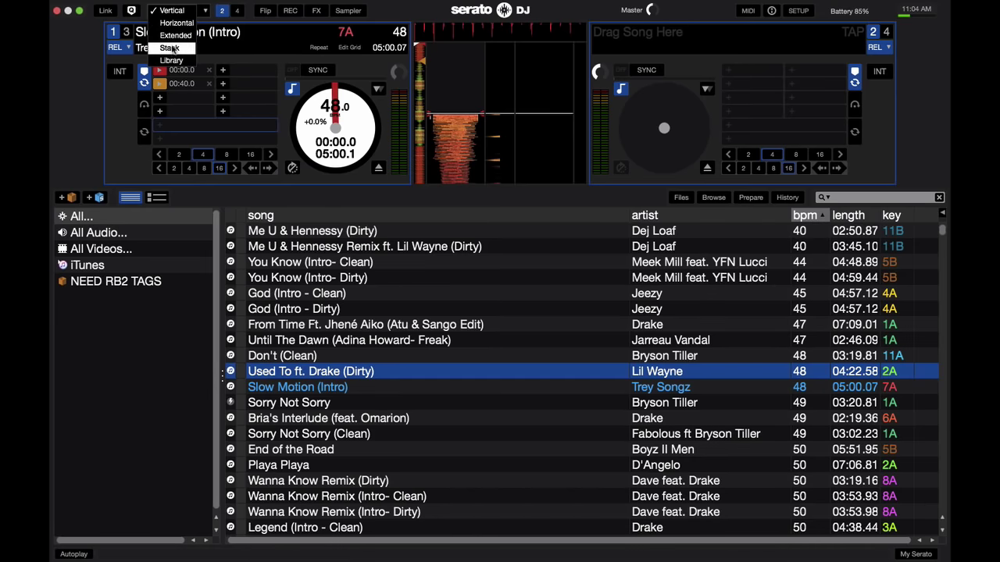
left_click(184, 14)
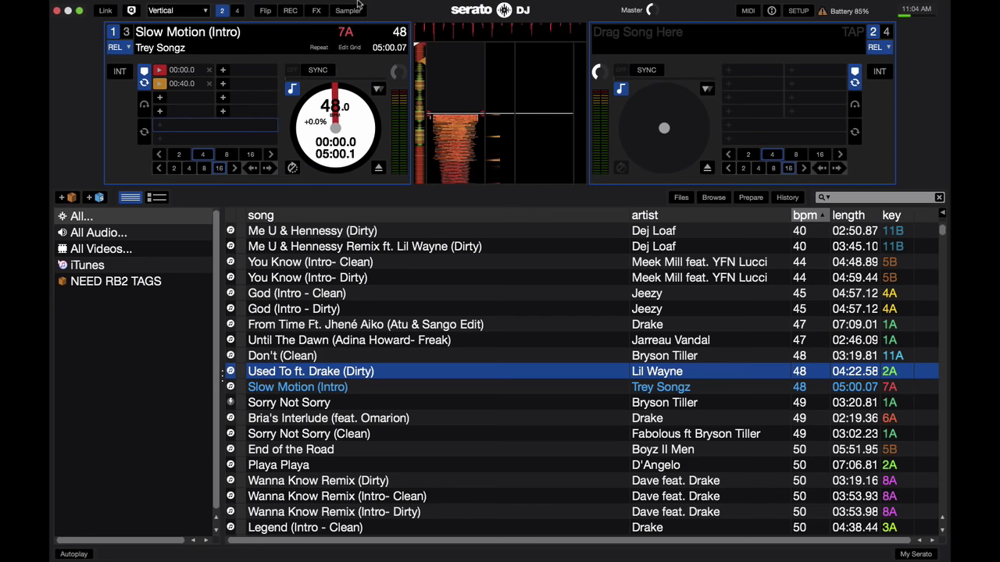
left_click(178, 10)
left_click(174, 24)
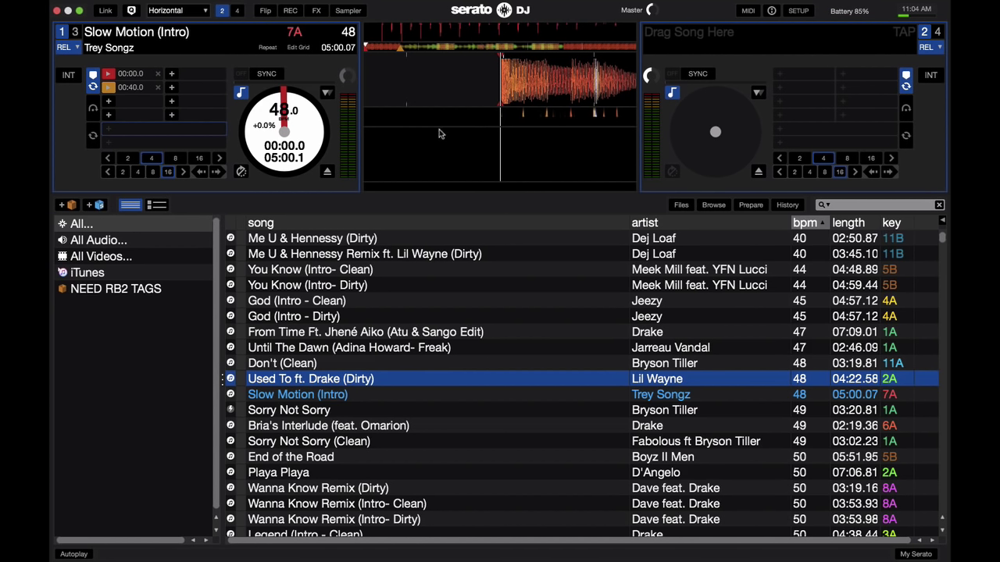
left_click(177, 14)
left_click(176, 36)
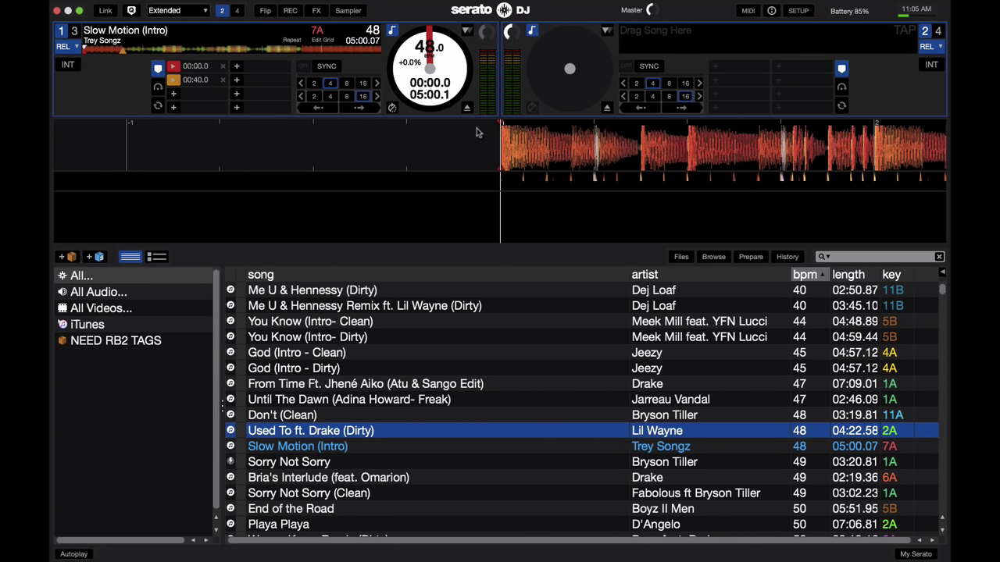
Step: Cycle through the Horizontal, Extended and Stack layouts, then show four stacked decks
left_click(189, 14)
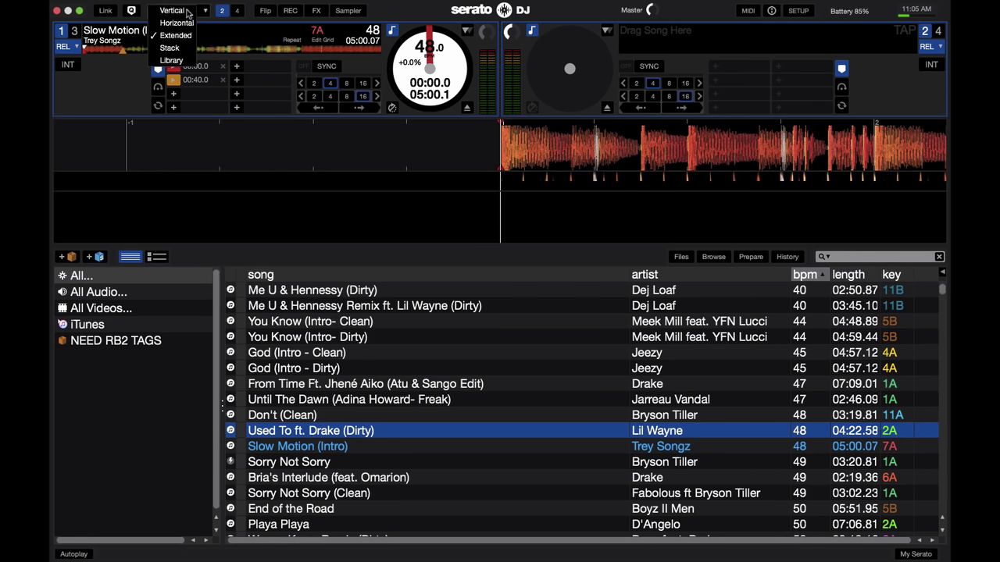
left_click(171, 23)
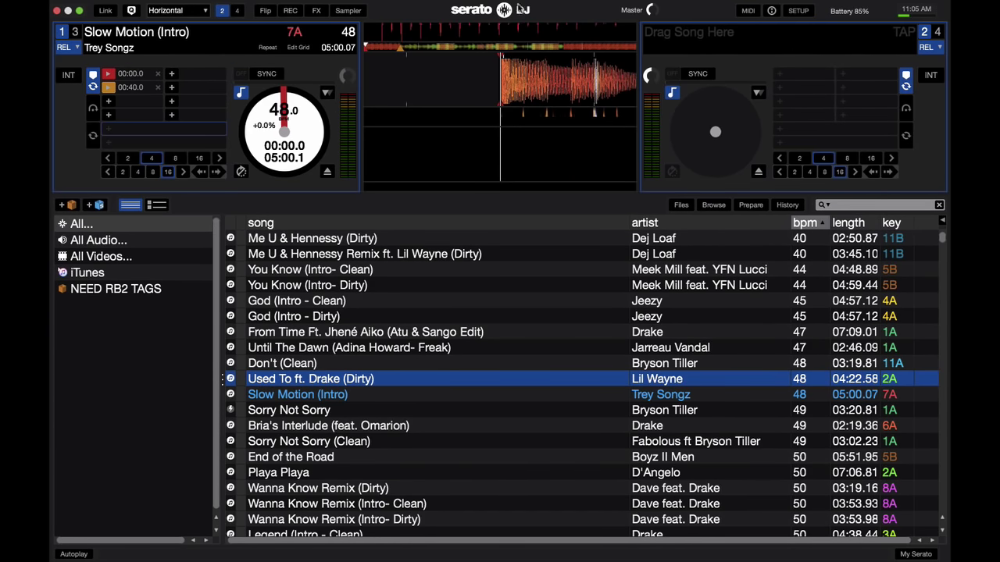
left_click(188, 11)
left_click(183, 36)
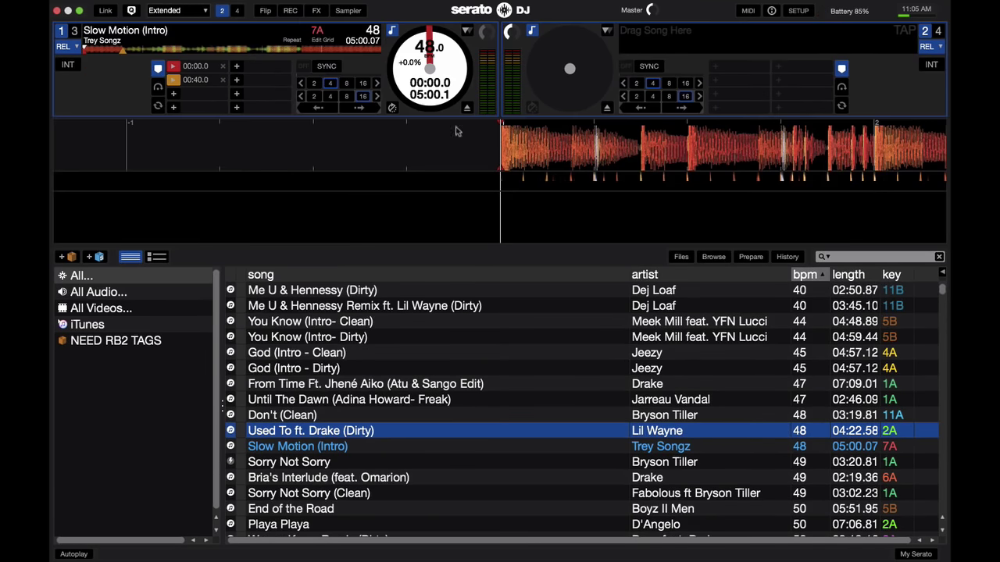
left_click(168, 10)
left_click(170, 48)
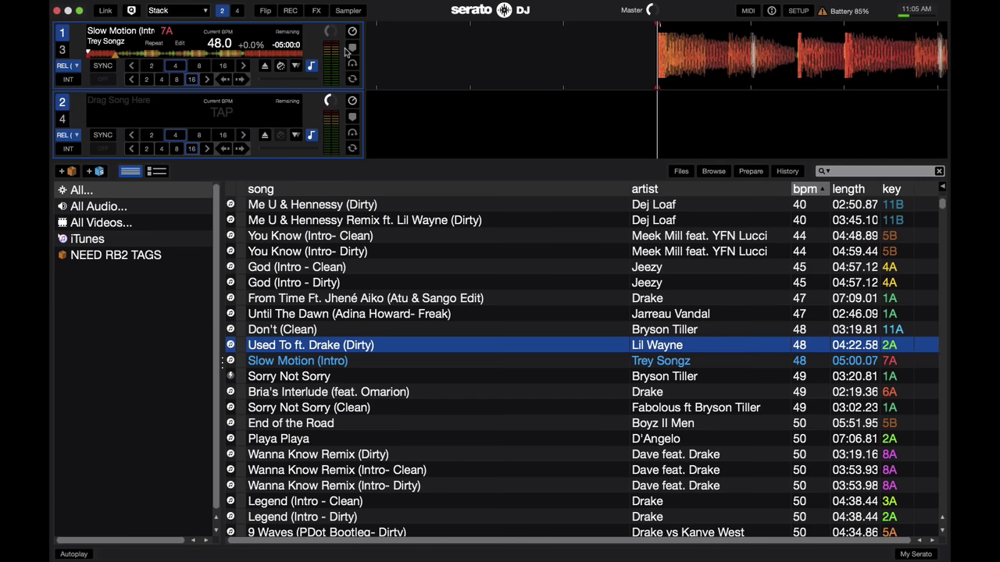
left_click(237, 11)
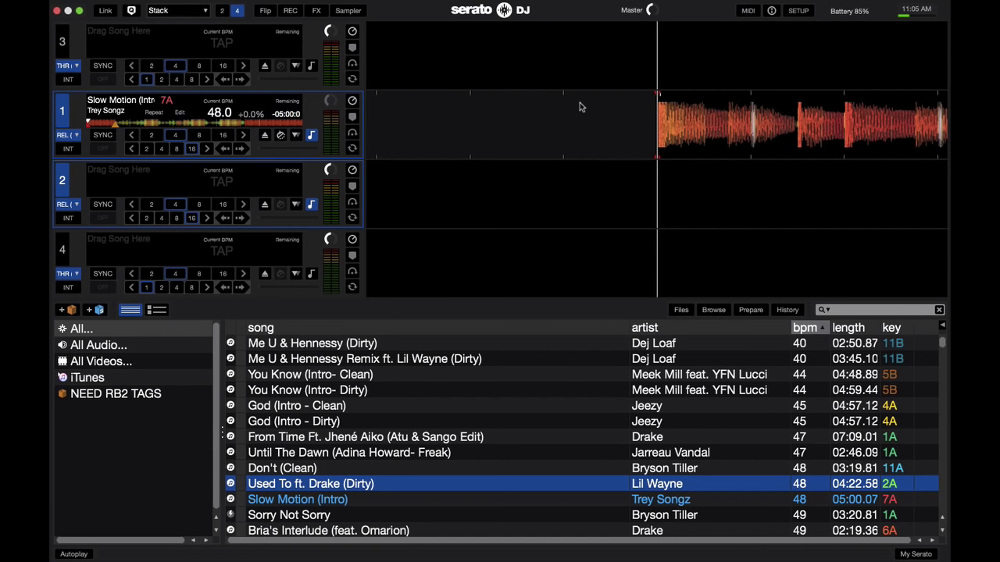
Step: Switch to Horizontal, return to Stack and reduce the view to two decks
left_click(178, 10)
left_click(177, 21)
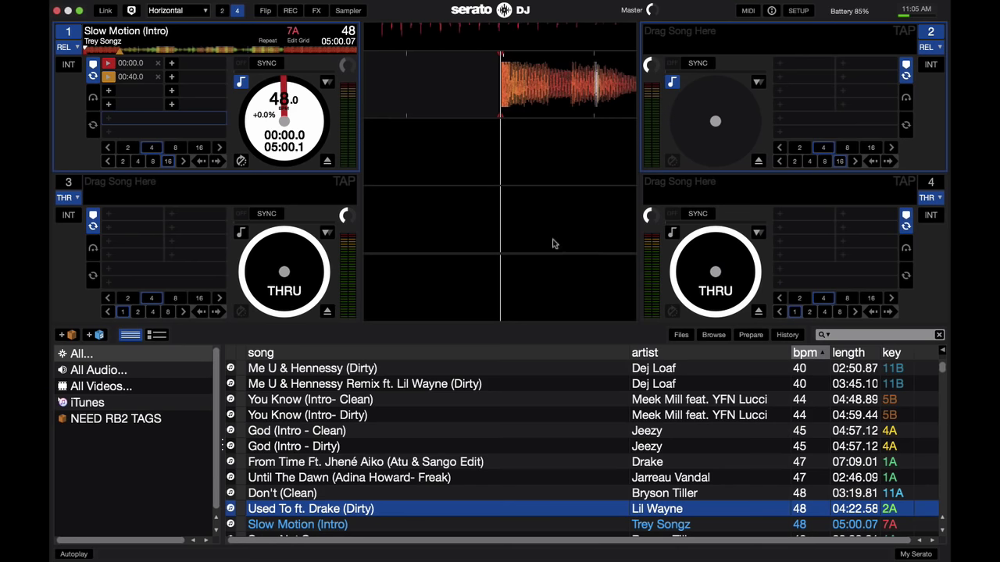
left_click(179, 12)
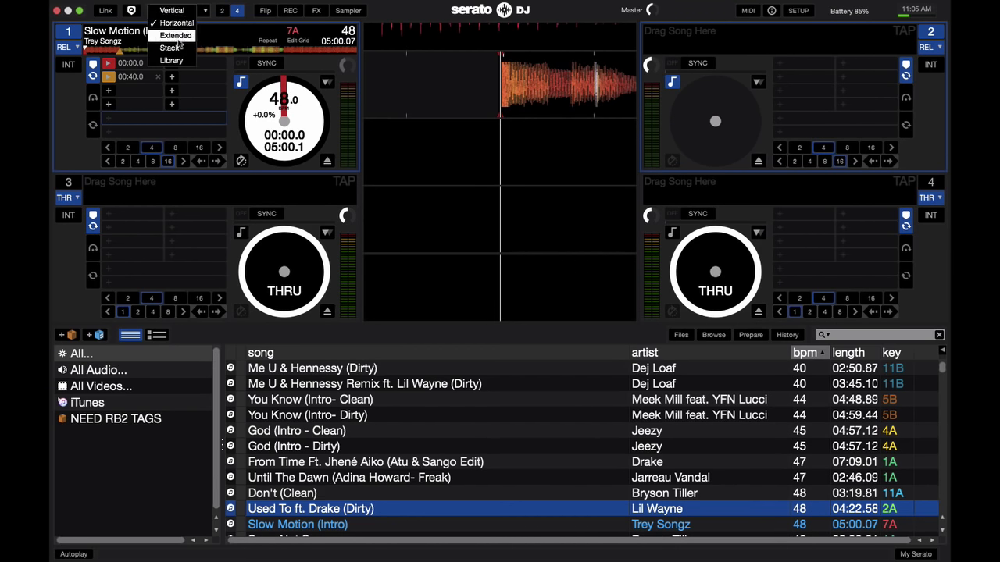
left_click(171, 48)
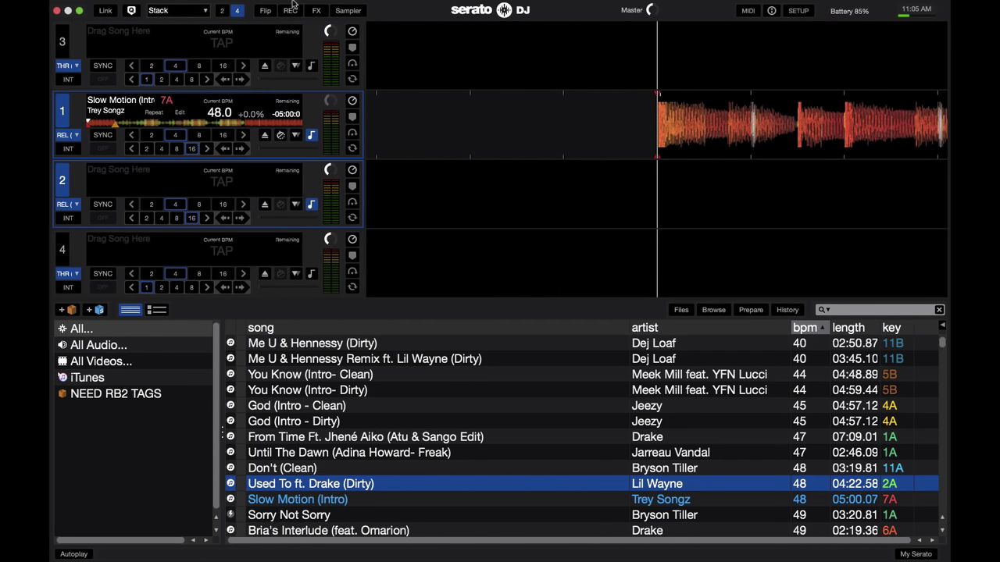
left_click(221, 11)
left_click(176, 11)
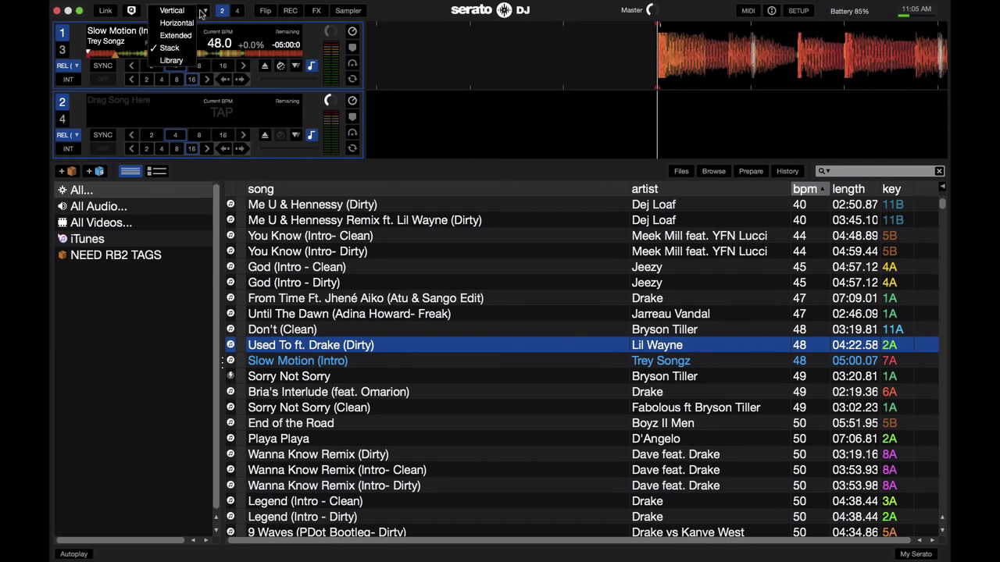
Step: Switch to the Library layout and scroll the enlarged track list
left_click(172, 60)
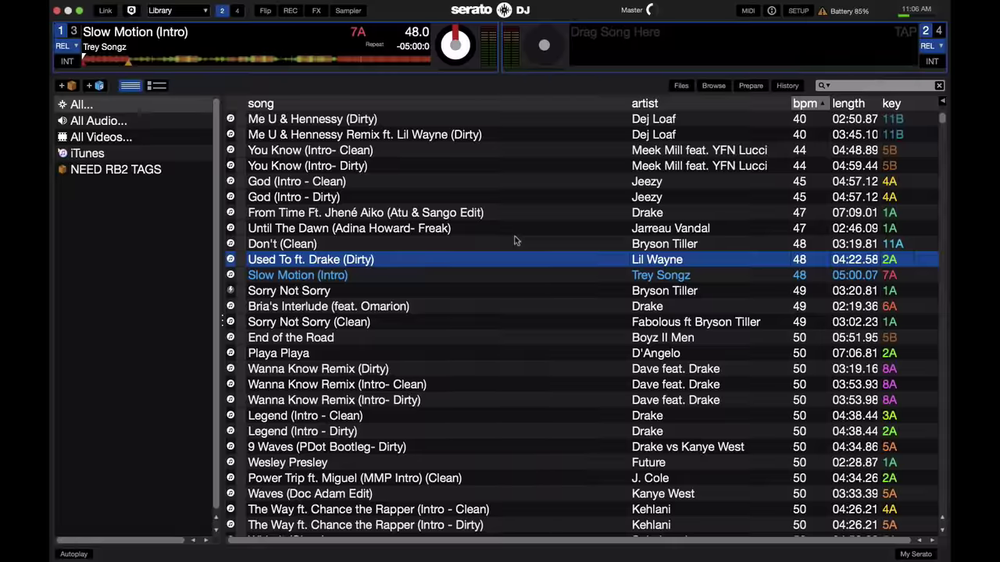
scroll(513, 241, "down", 15)
scroll(514, 241, "down", 20)
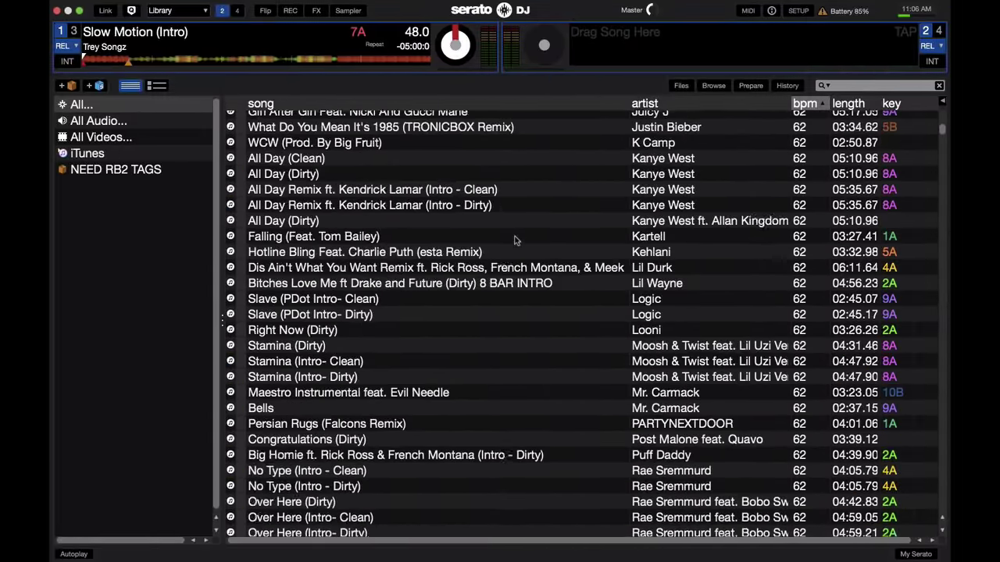
scroll(514, 241, "down", 10)
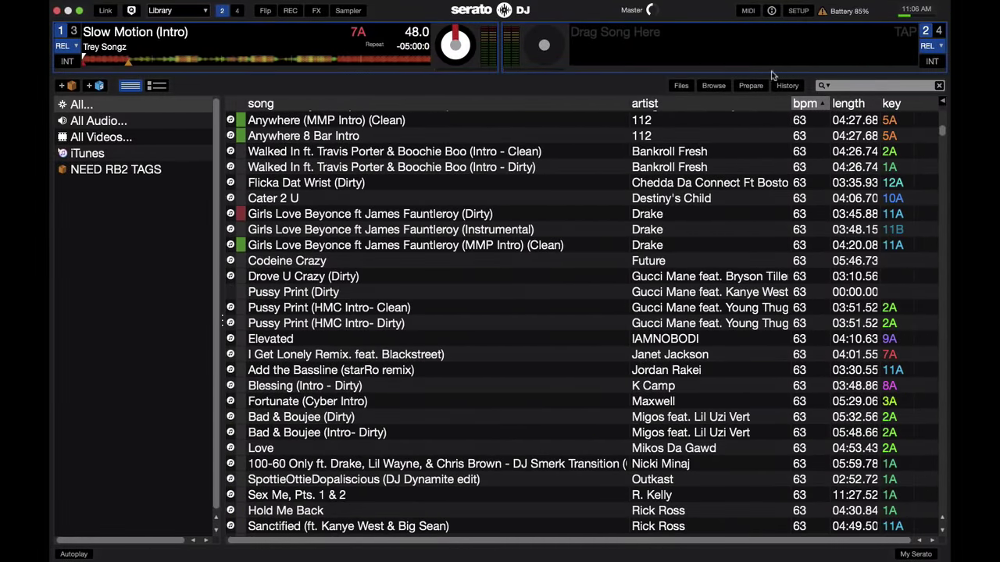
Step: Open the Prepare panel above the track list, scroll, then close it again
left_click(750, 86)
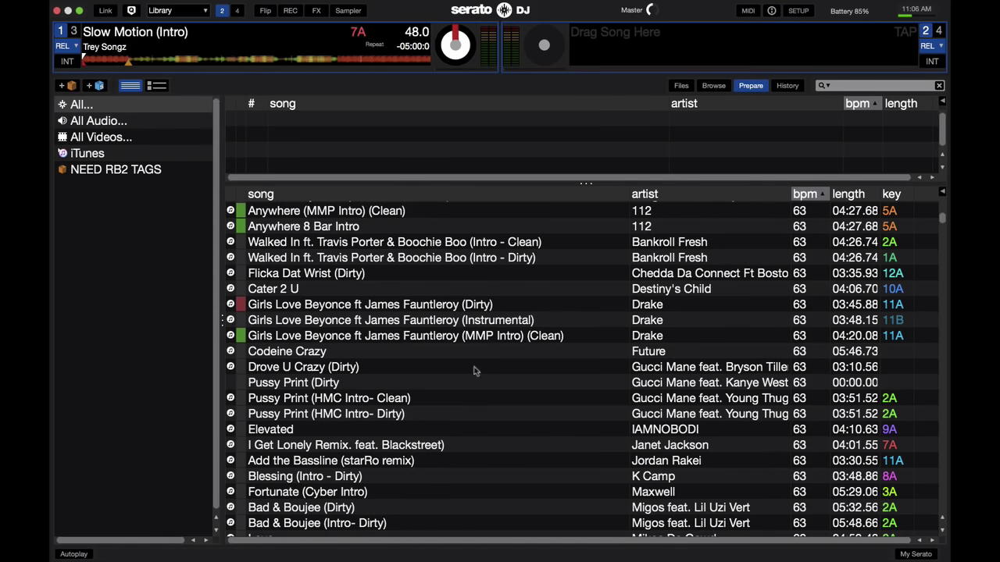
scroll(451, 414, "down", 10)
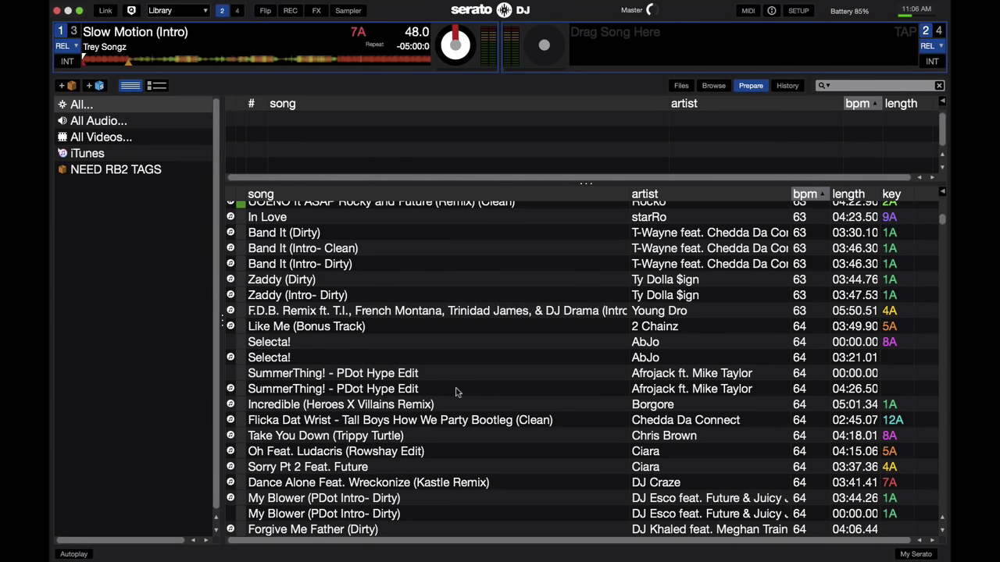
left_click(752, 87)
Step: Try the Vertical layout, then switch to the Horizontal layout with waveforms across the top
left_click(178, 10)
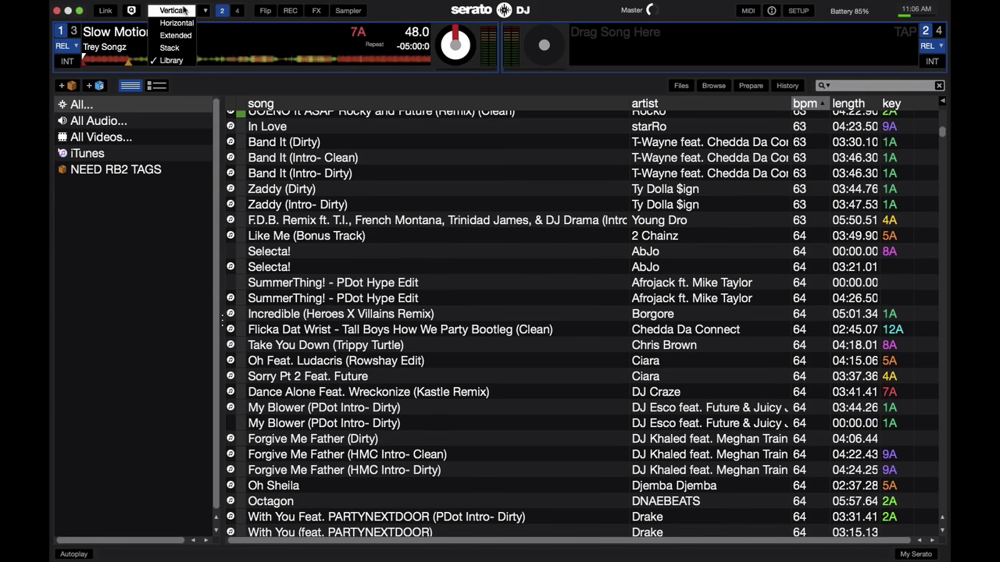
left_click(179, 11)
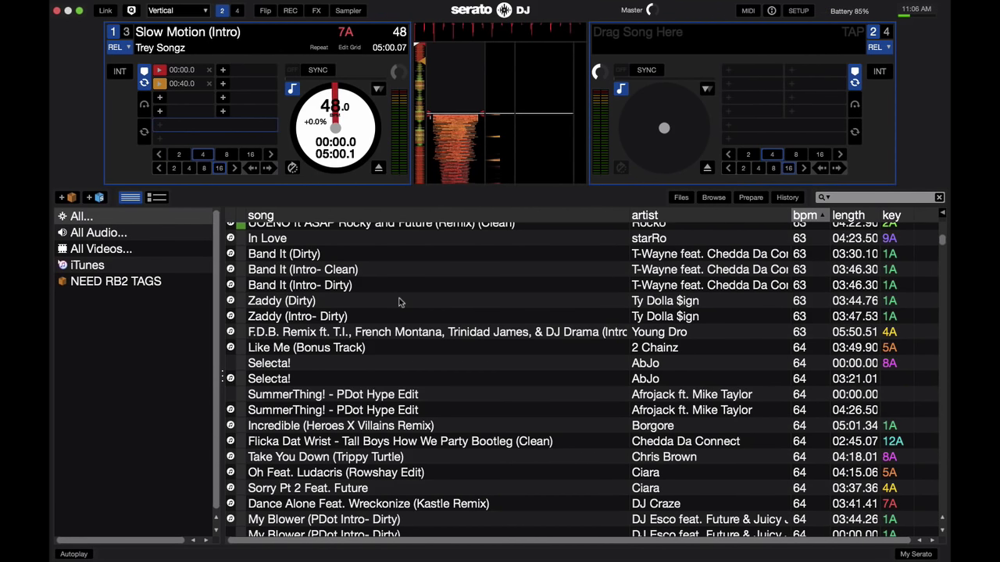
left_click(190, 9)
left_click(168, 21)
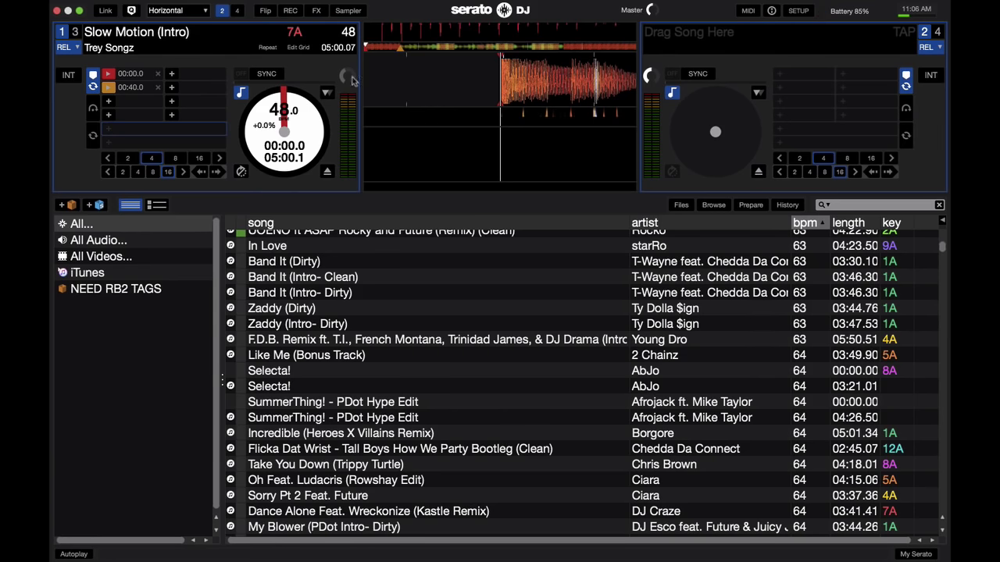
left_click(194, 16)
Step: Pick Vertical from the layout list so the waveforms stand upright between decks 1 and 2
left_click(178, 12)
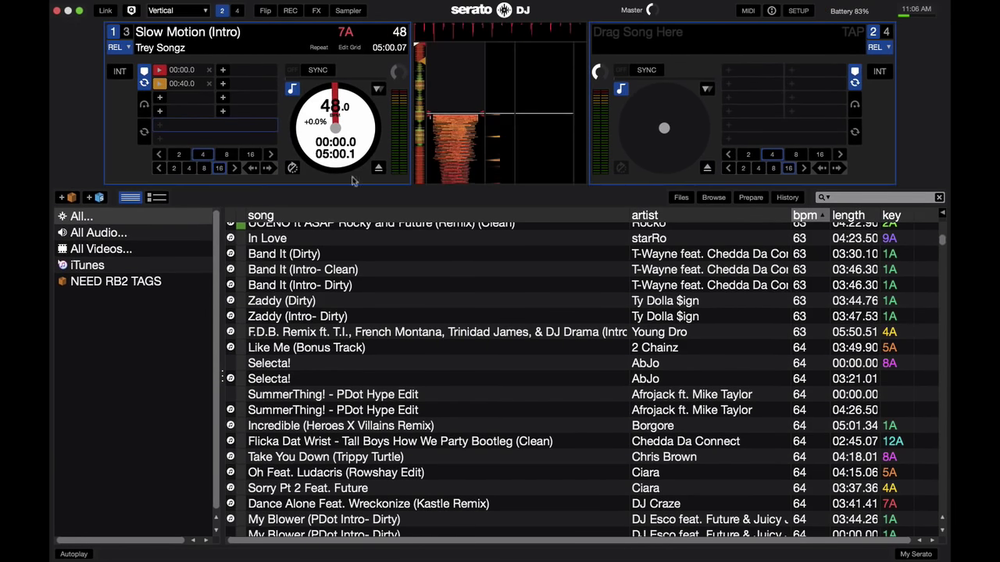